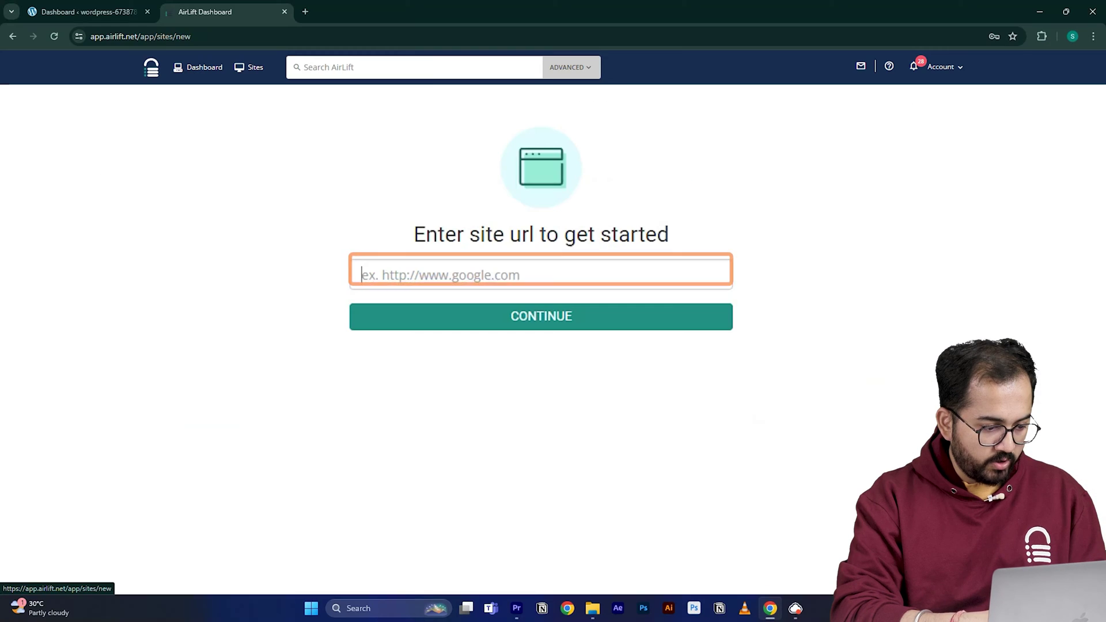
type("https://wordpress-673878-4446699.cloudwaysapps.com/")
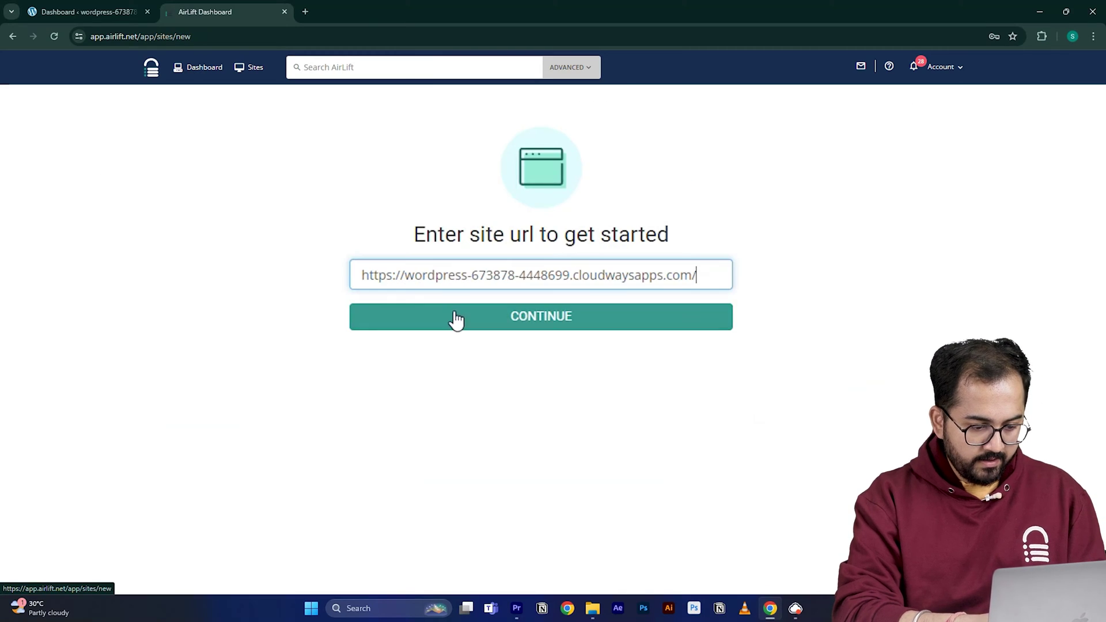
left_click(454, 316)
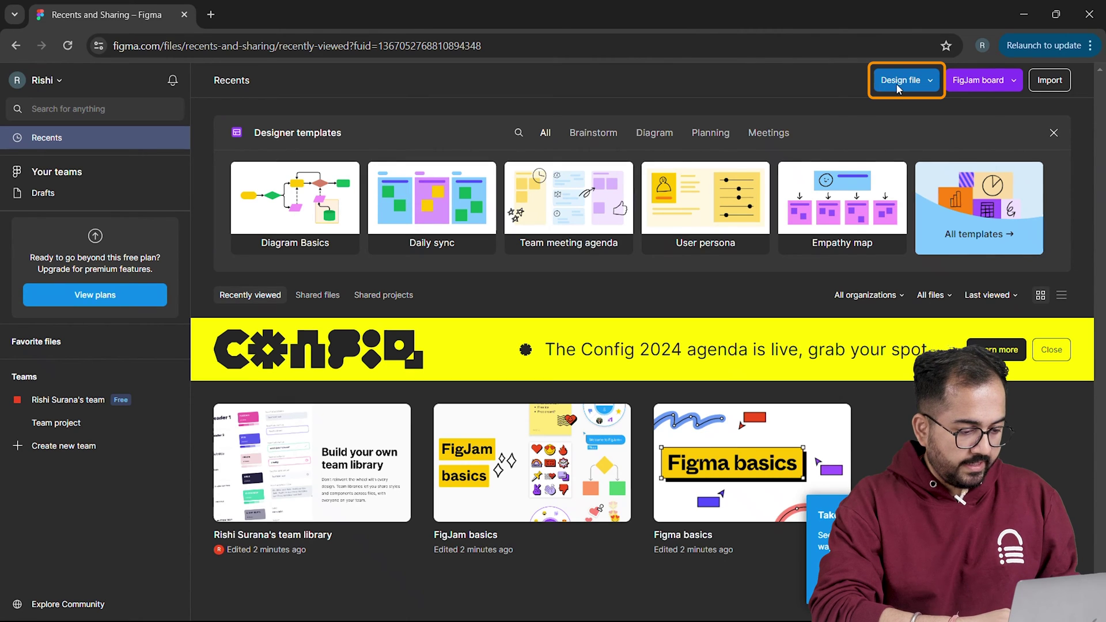
Switch to Figma, create a new design file, and find and run the UIChemy plugin in it.
left_click(882, 85)
left_click(880, 171)
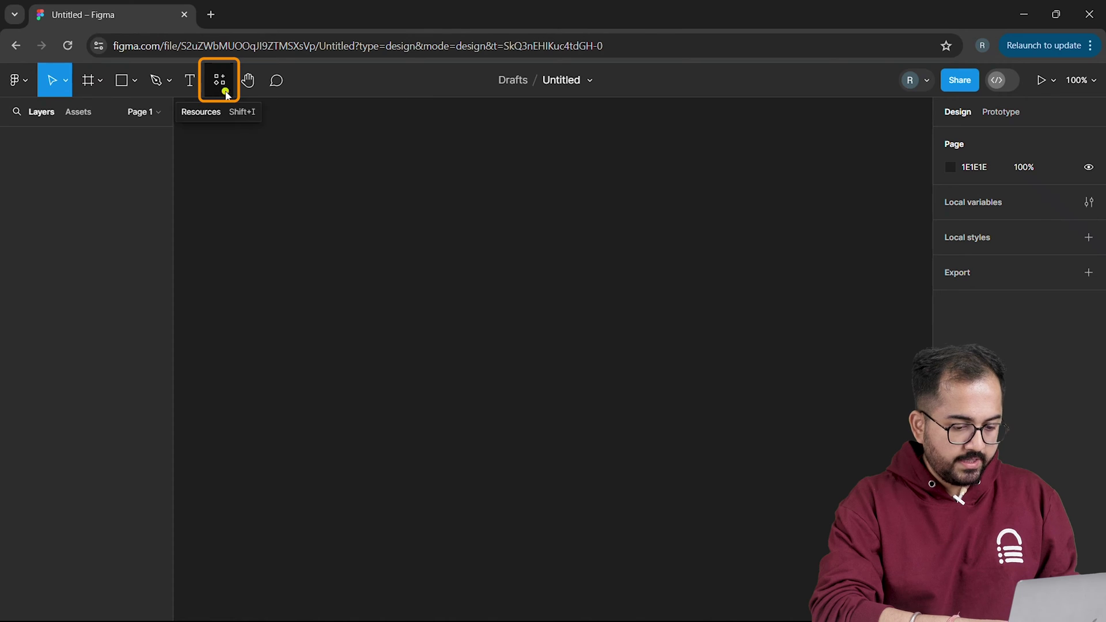
left_click(224, 91)
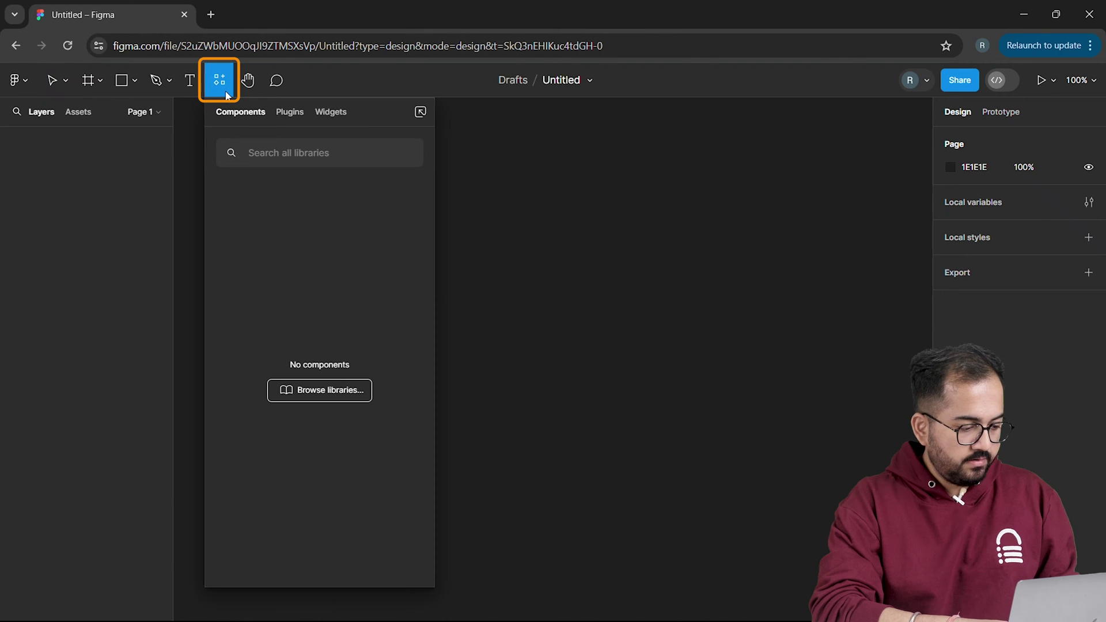
left_click(301, 117)
type("UIChemy")
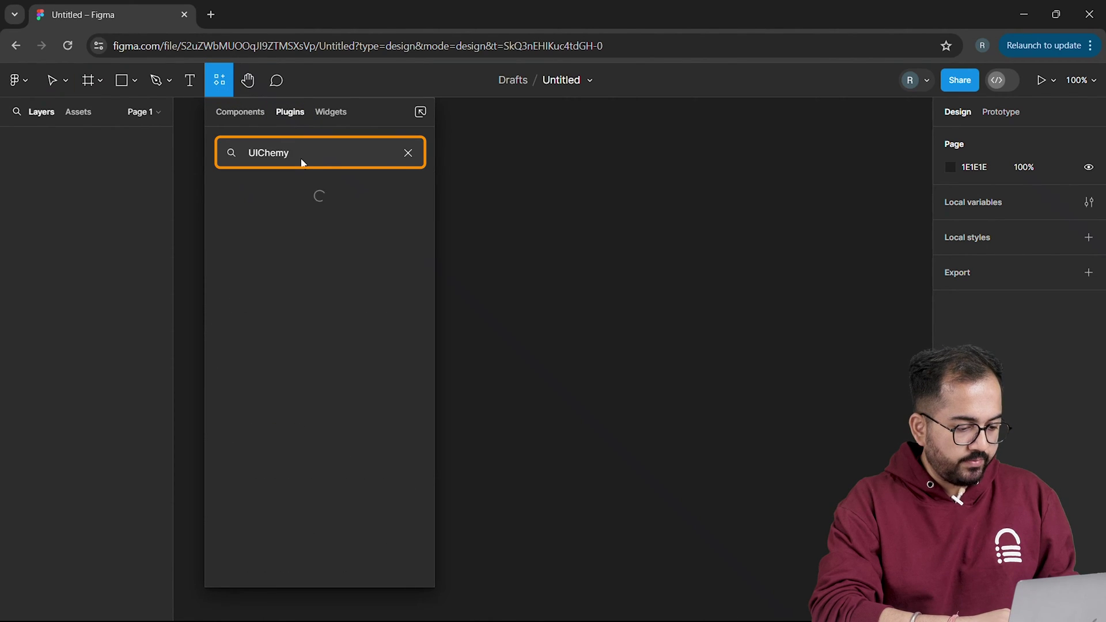
left_click(406, 225)
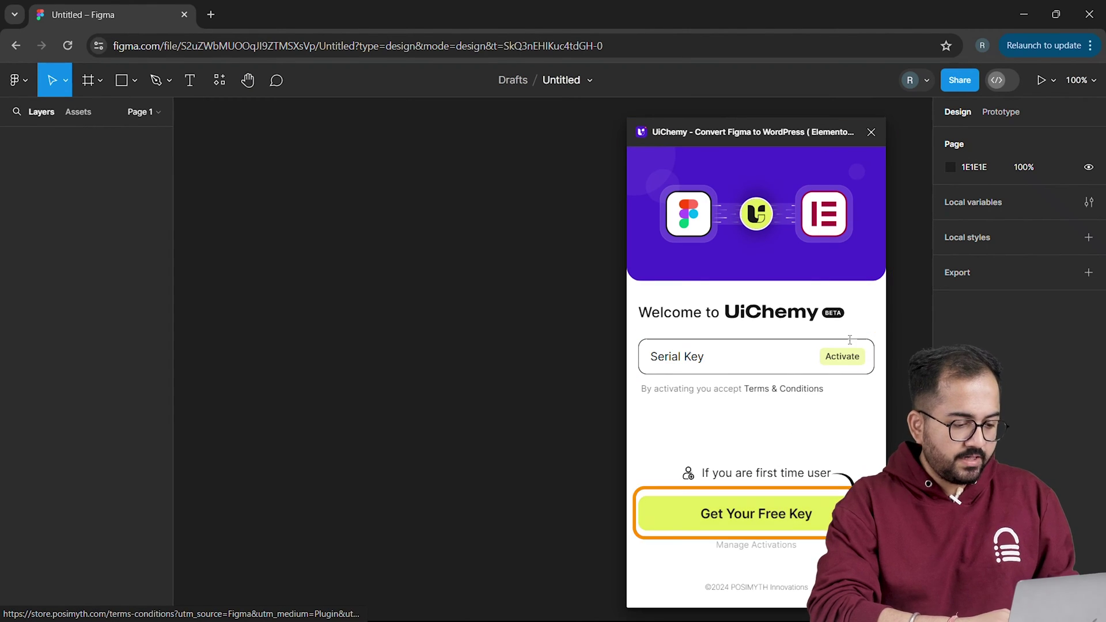
Request a free UiChemy key by choosing the Free plan and completing its checkout.
left_click(807, 510)
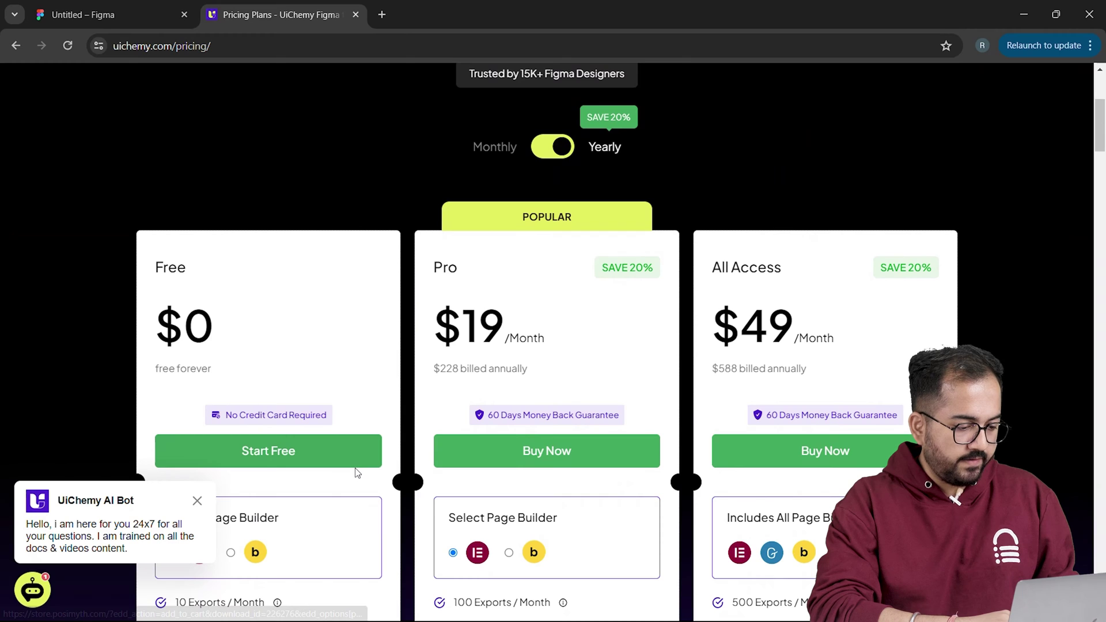
left_click(291, 449)
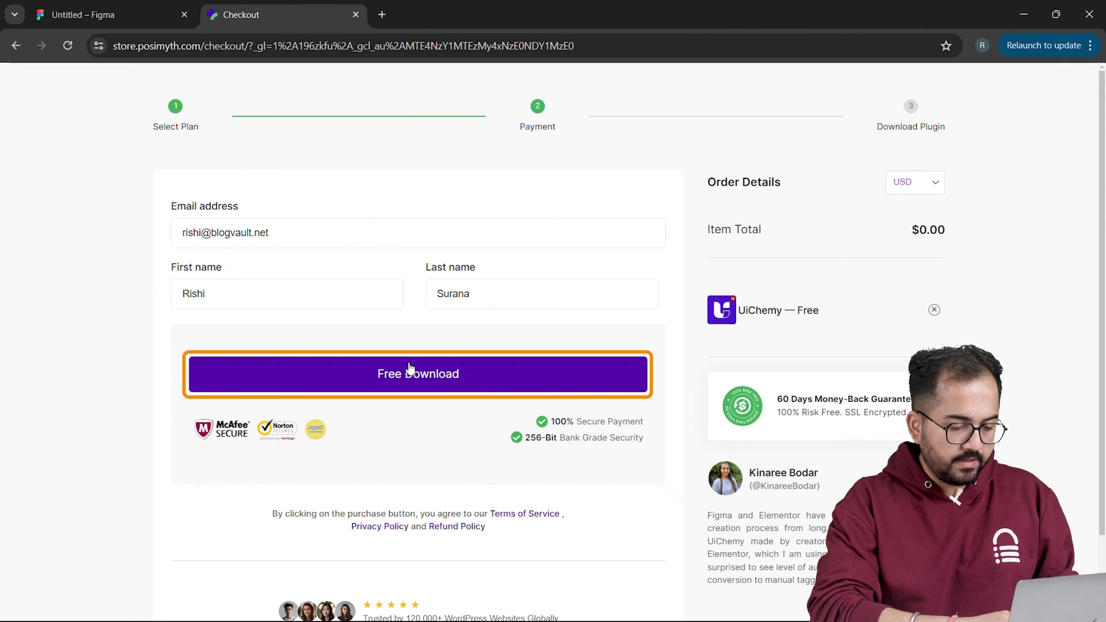
left_click(405, 376)
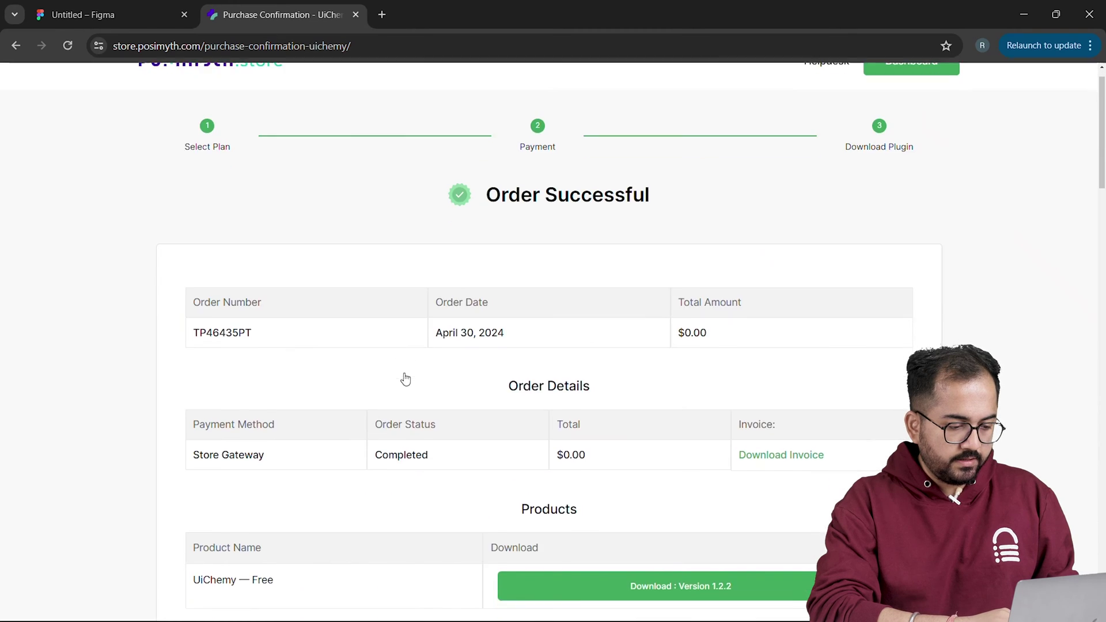
Copy the UiChemy licence key from the purchase confirmation and activate the plugin in Figma with it as the serial key.
scroll(405, 377, "down", 5)
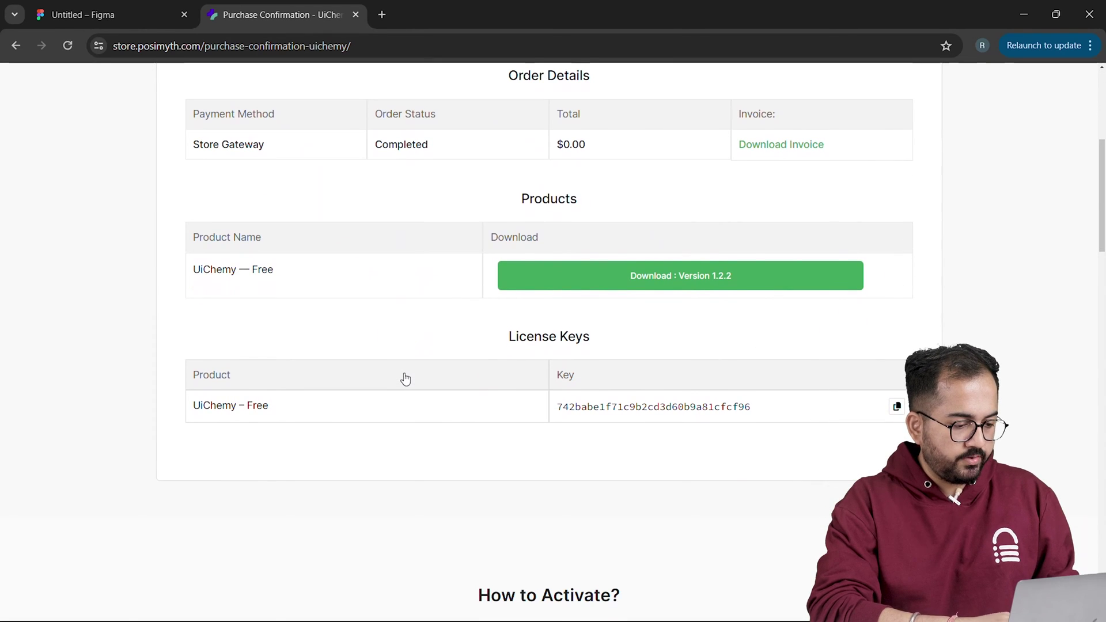
left_click(897, 406)
left_click(167, 9)
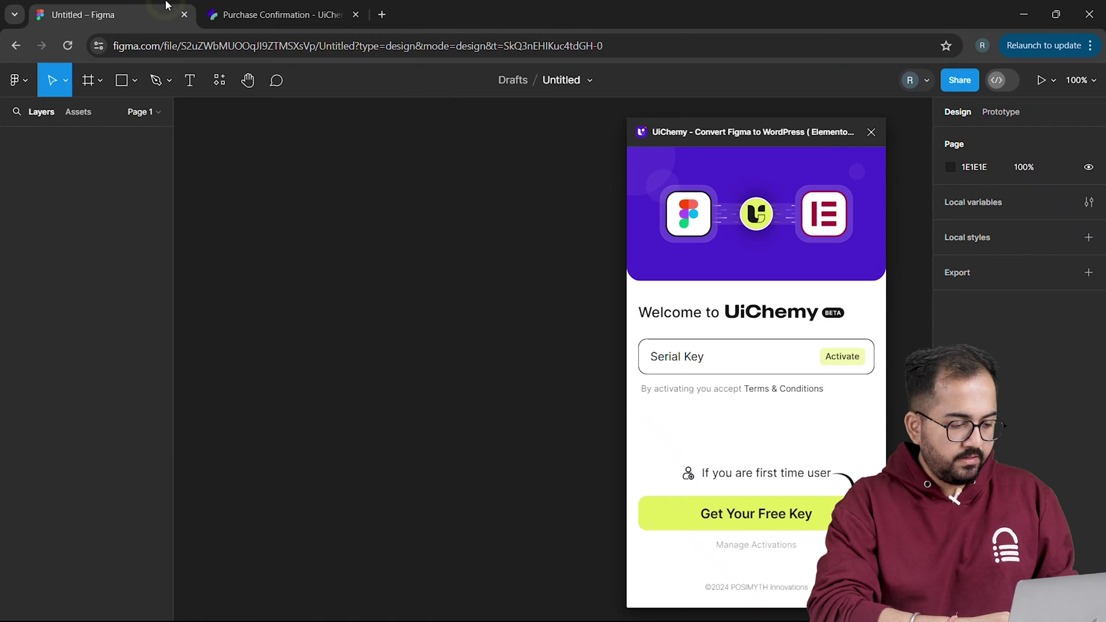
left_click(681, 353)
key("ctrl+v")
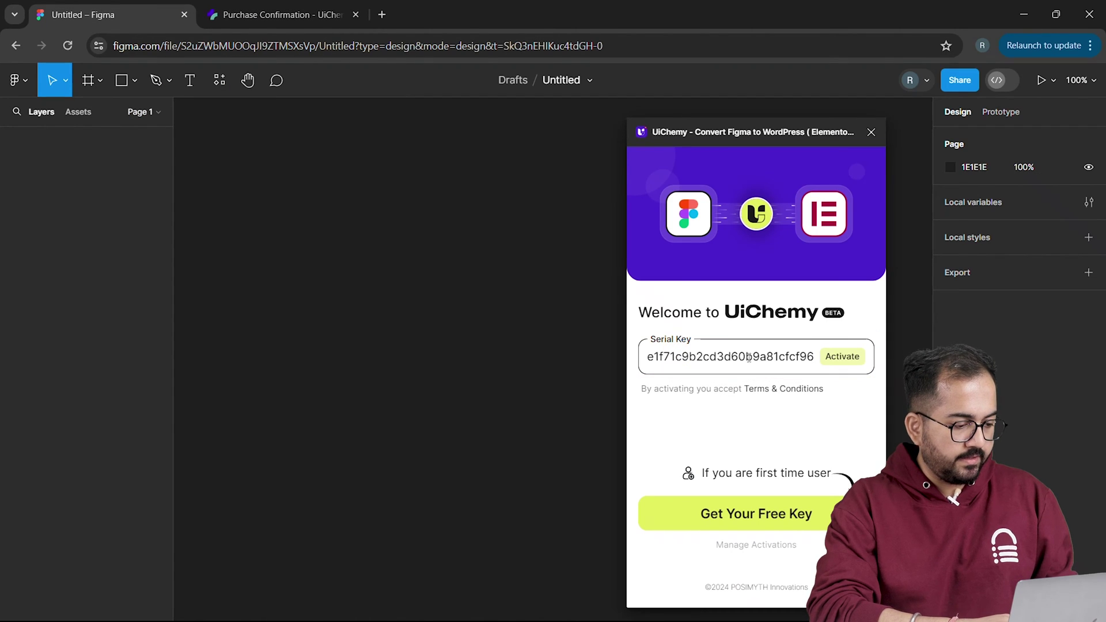
left_click(833, 362)
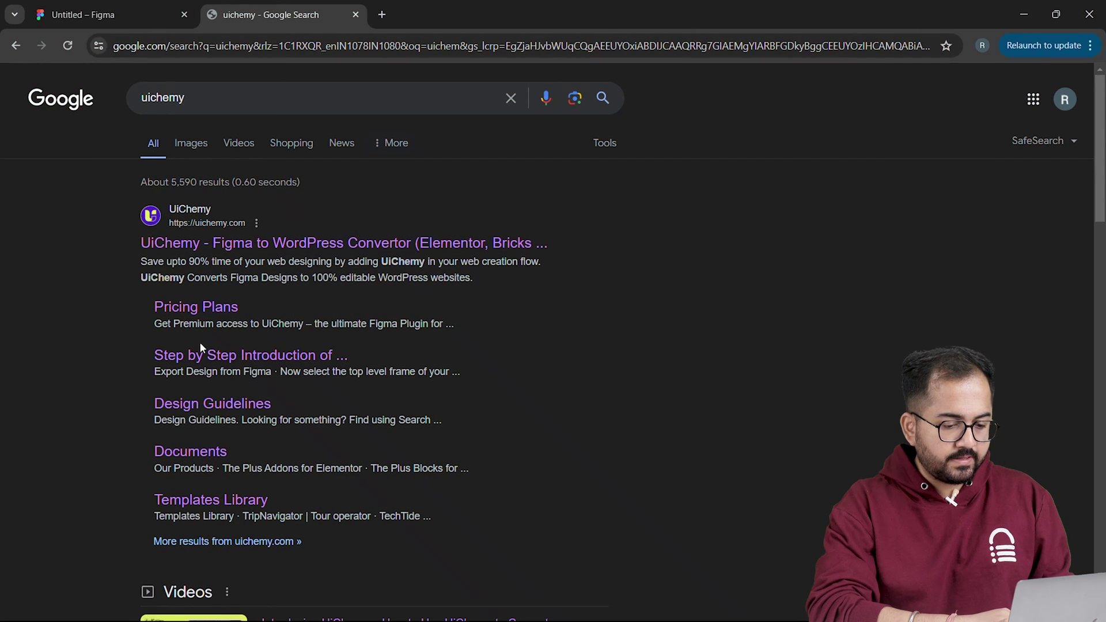
Open UiChemy's Design Guidelines and read the Figma design checklist from Auto-Layout onward.
left_click(209, 403)
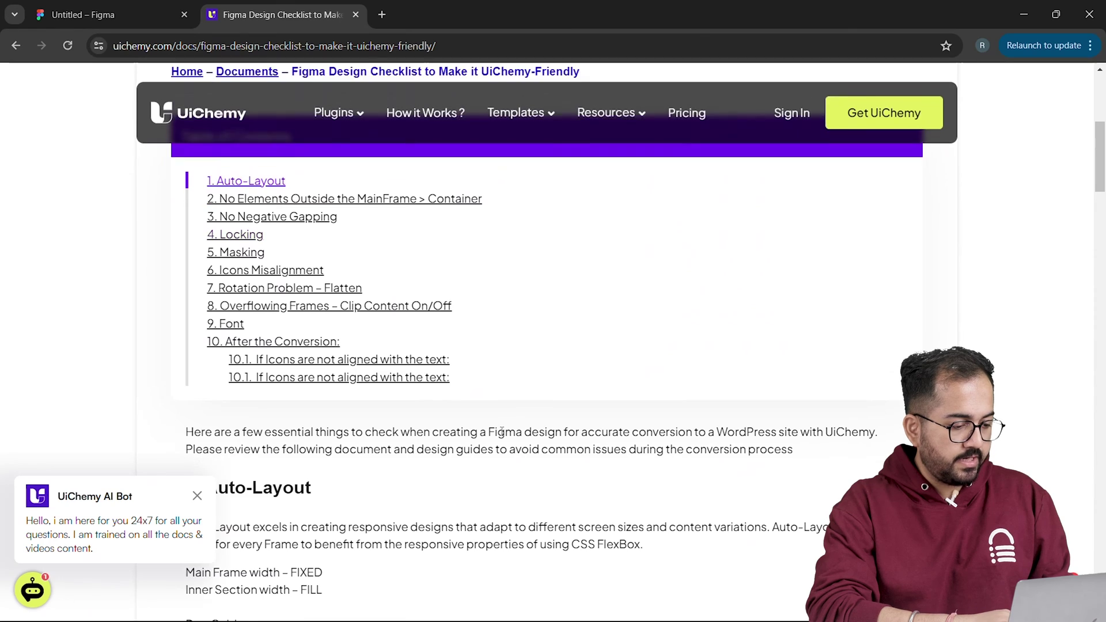
scroll(501, 432, "down", 3)
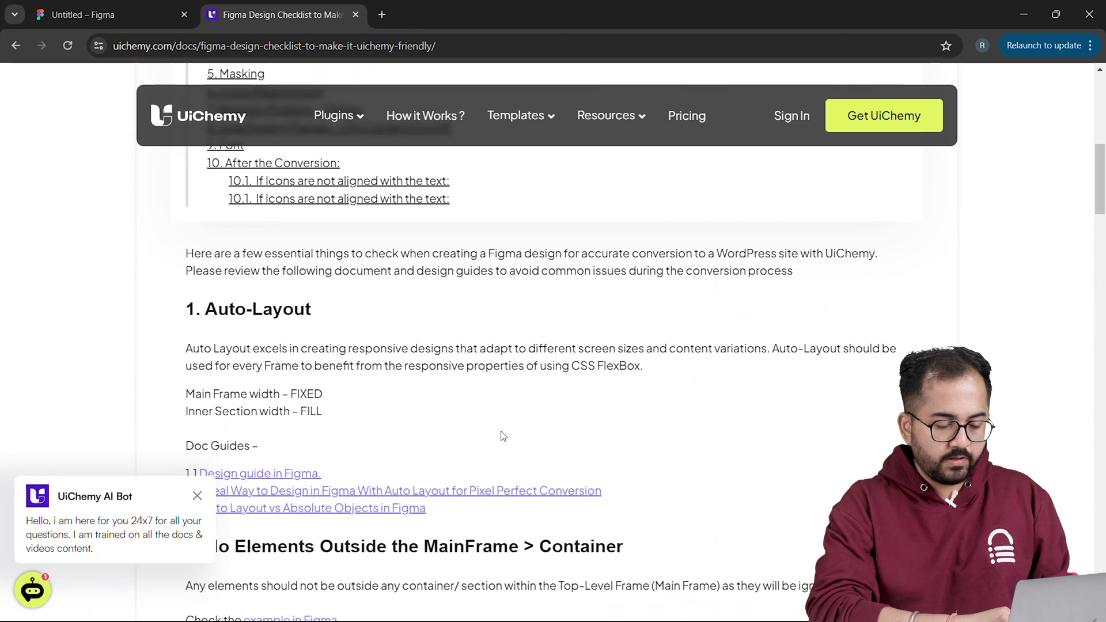
scroll(503, 436, "down", 3)
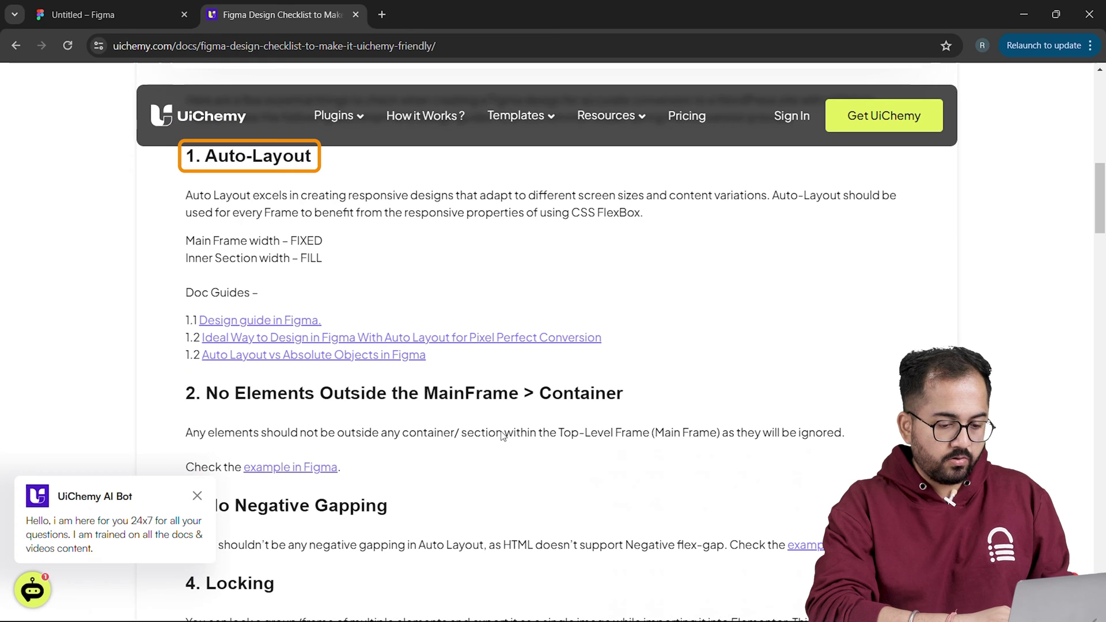
scroll(503, 436, "down", 6)
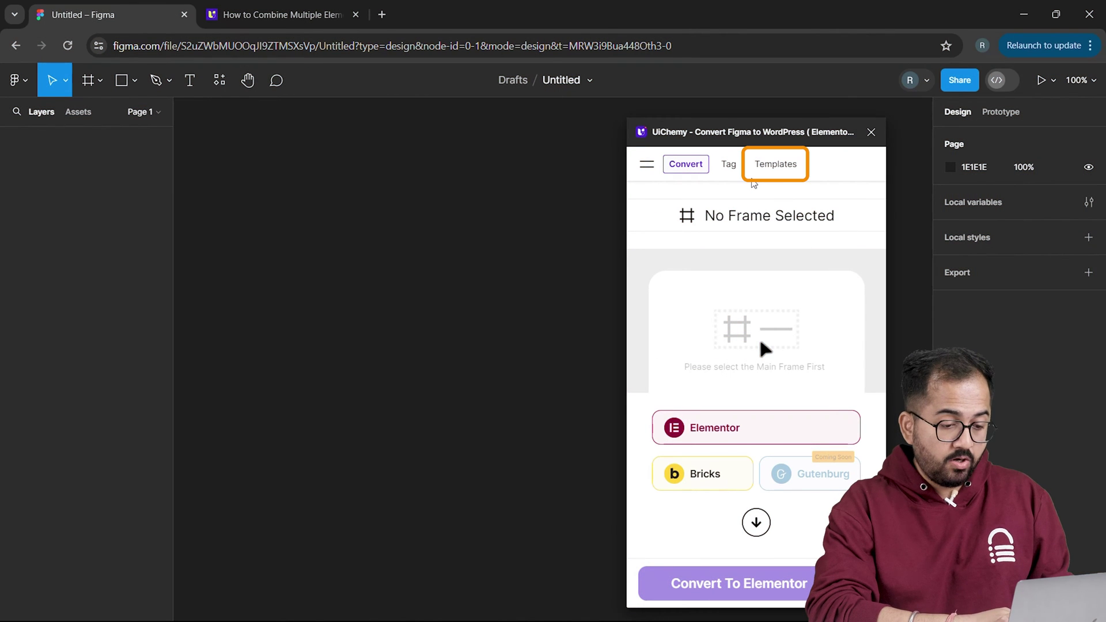
Insert the SEO Tracker and Image Gallery 3 templates from UiChemy's template library into the design.
left_click(759, 173)
scroll(795, 248, "down", 5)
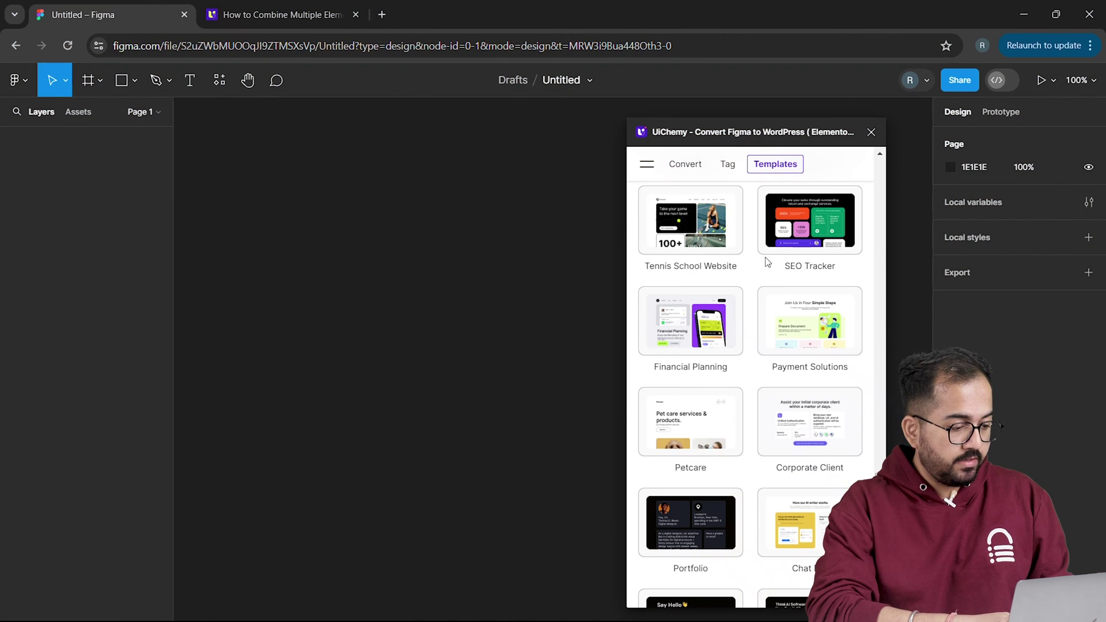
left_click(803, 234)
scroll(749, 346, "down", 10)
scroll(701, 410, "up", 2)
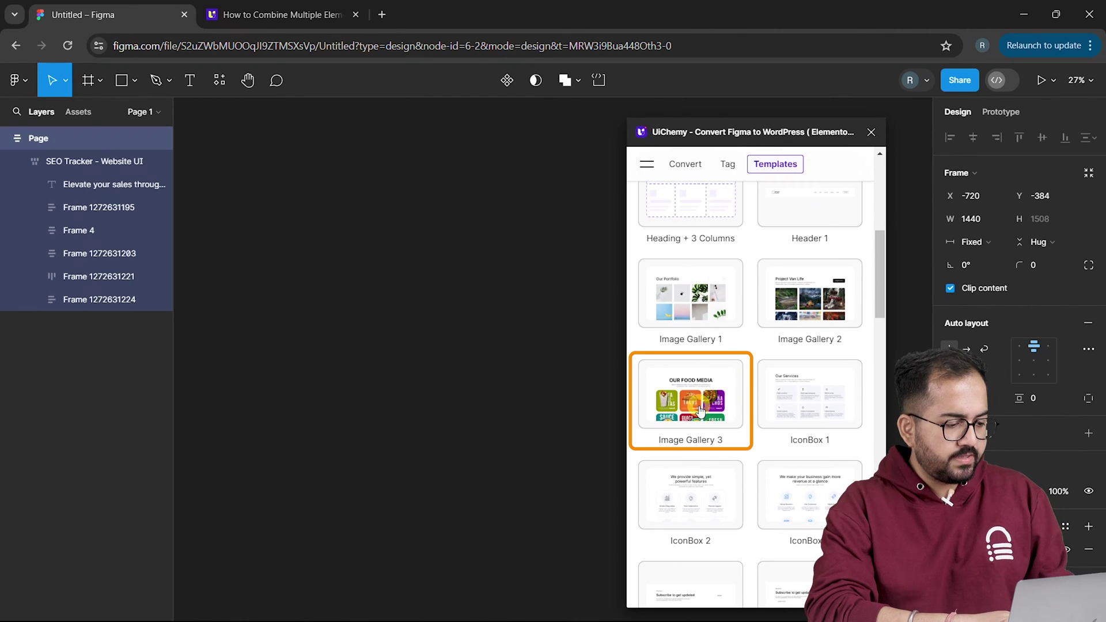
left_click(700, 410)
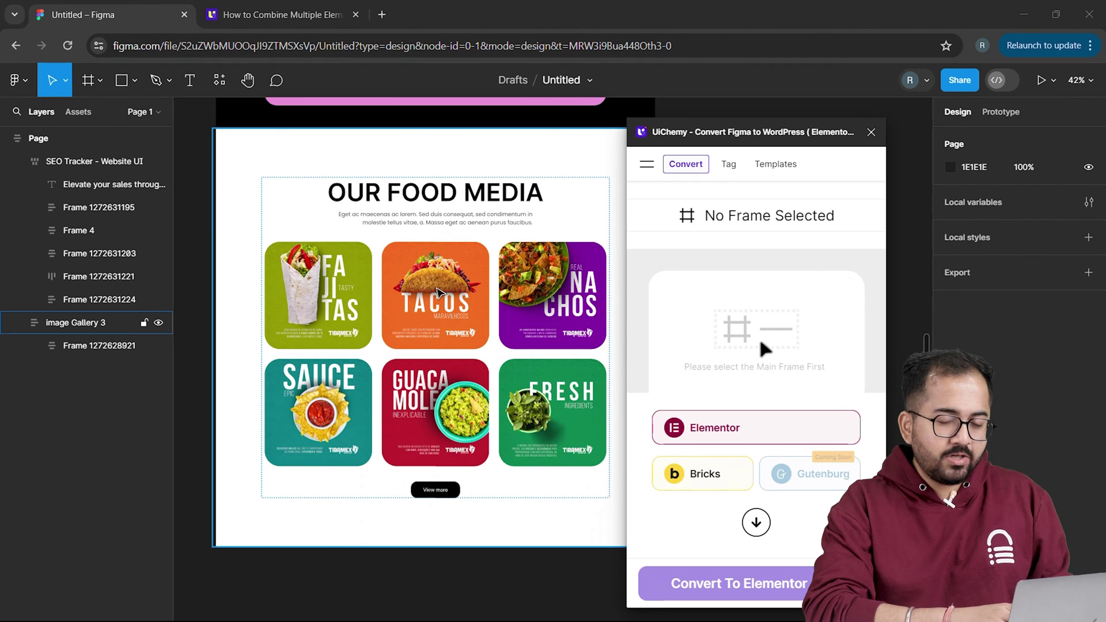
Select the whole Page frame on the canvas and look over its preview in the UiChemy converter.
scroll(438, 292, "up", 5)
scroll(440, 294, "up", 12)
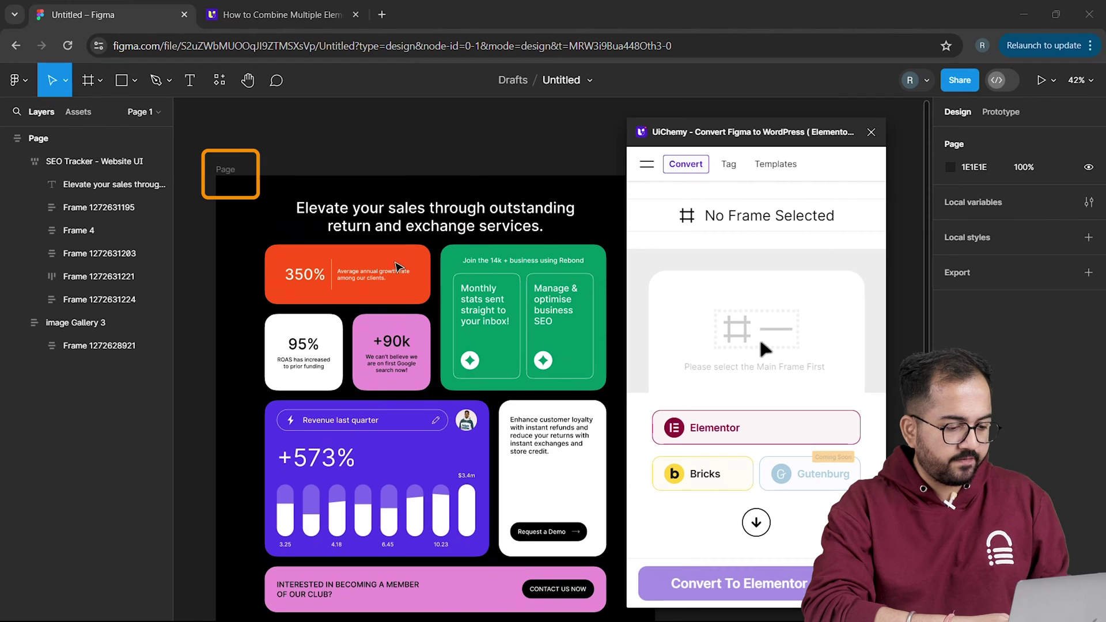
left_click(225, 169)
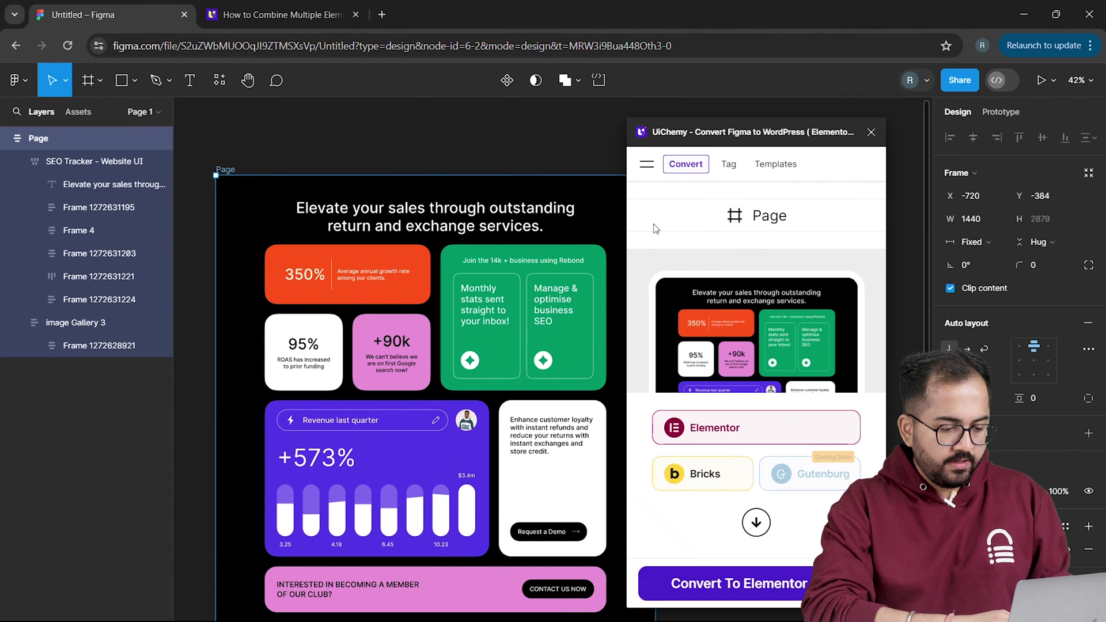
scroll(736, 307, "down", 3)
scroll(736, 305, "down", 5)
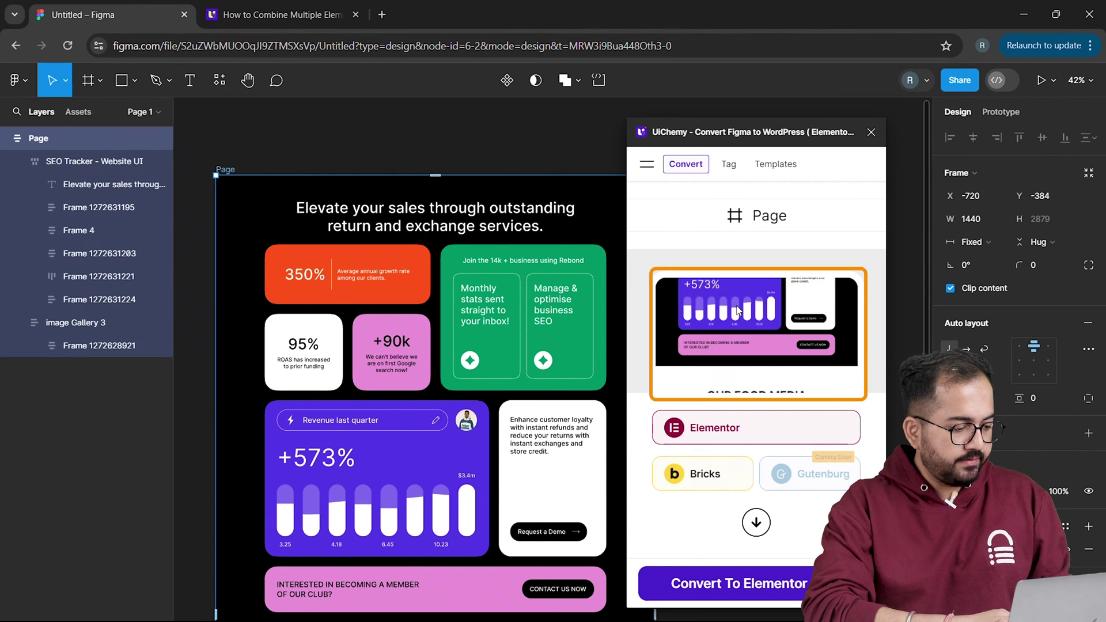
left_click(737, 310)
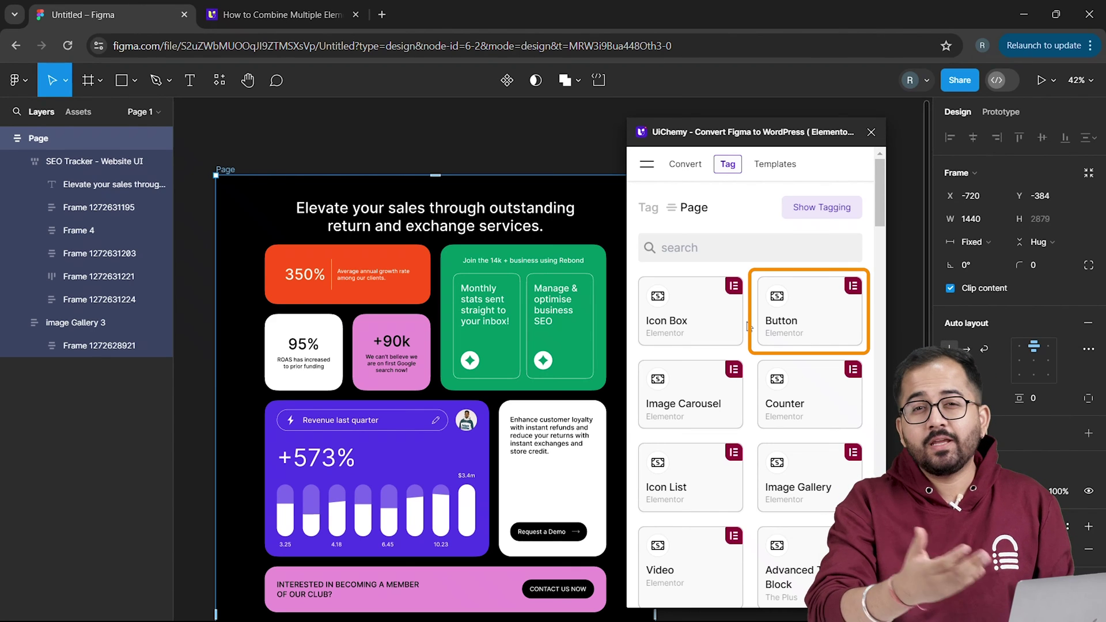
Browse the available widget tags, and show the Page frame's tagging to check the labels on the food images and button.
scroll(749, 328, "down", 1)
scroll(749, 330, "down", 10)
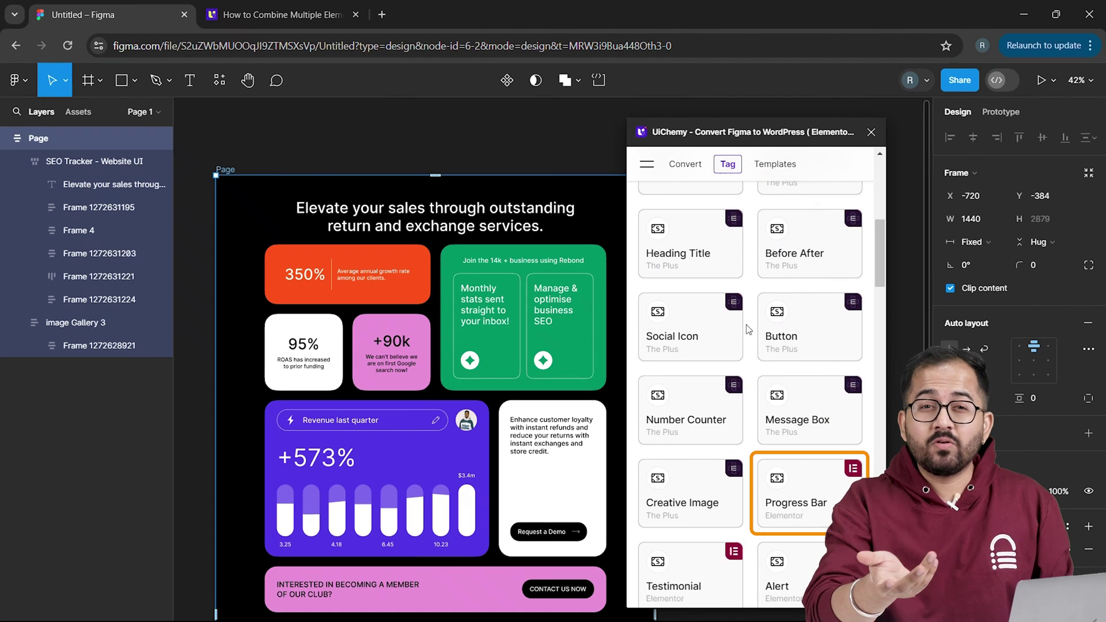
scroll(749, 329, "up", 12)
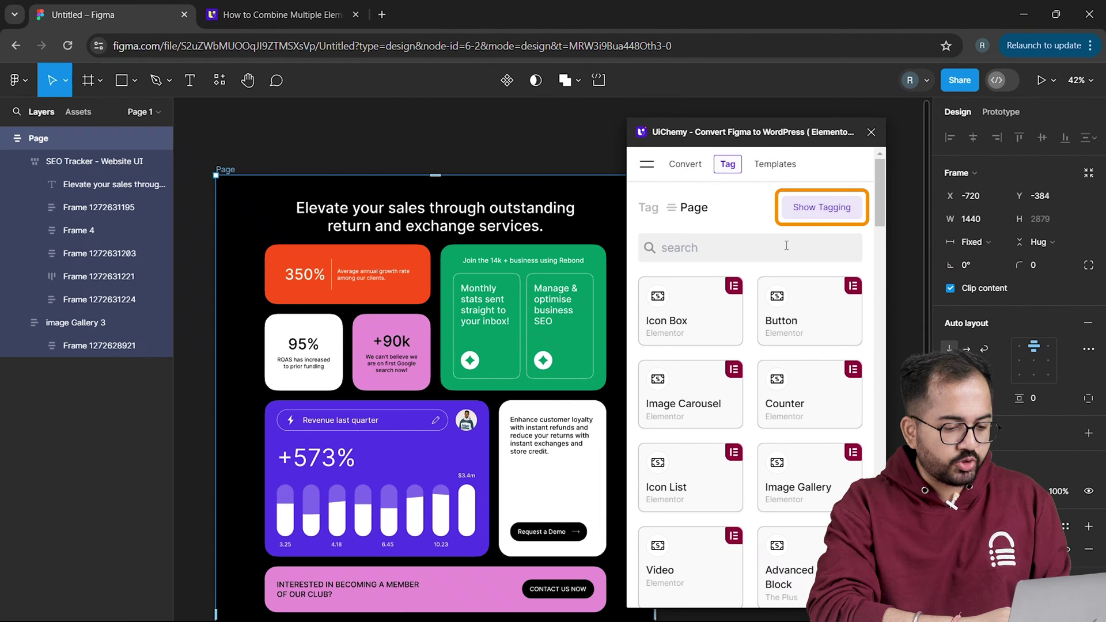
left_click(813, 208)
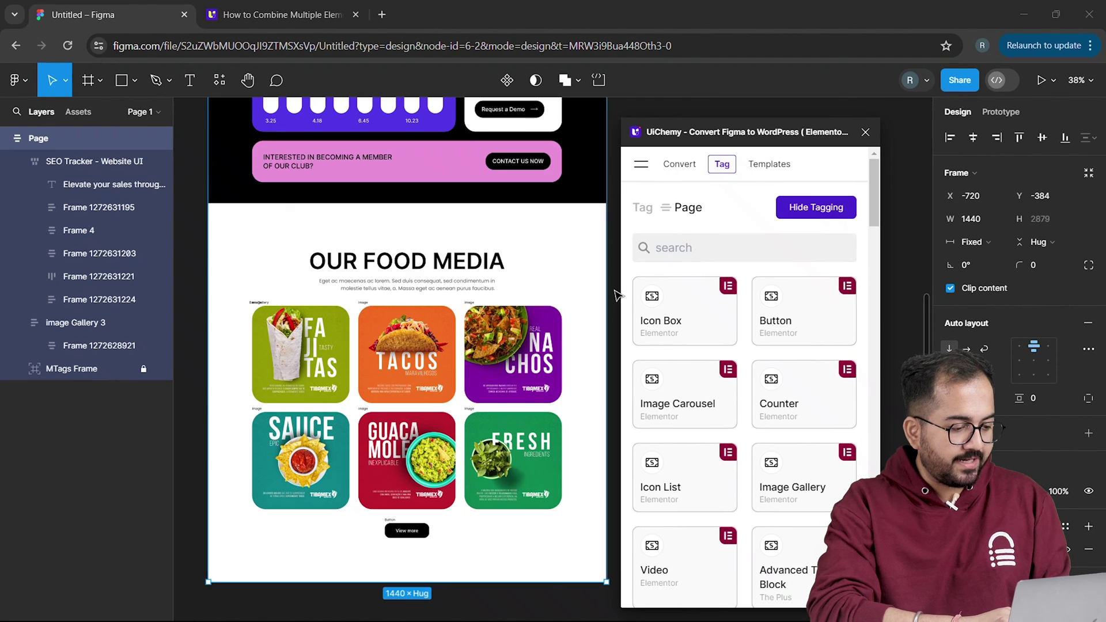
scroll(487, 265, "up", 5)
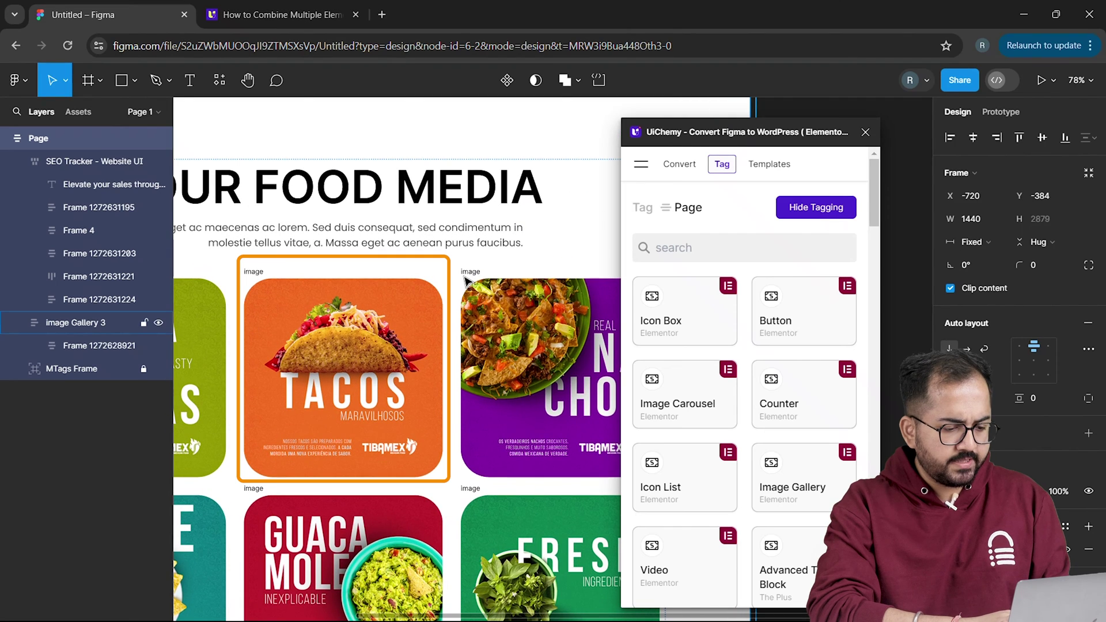
scroll(472, 282, "down", 5)
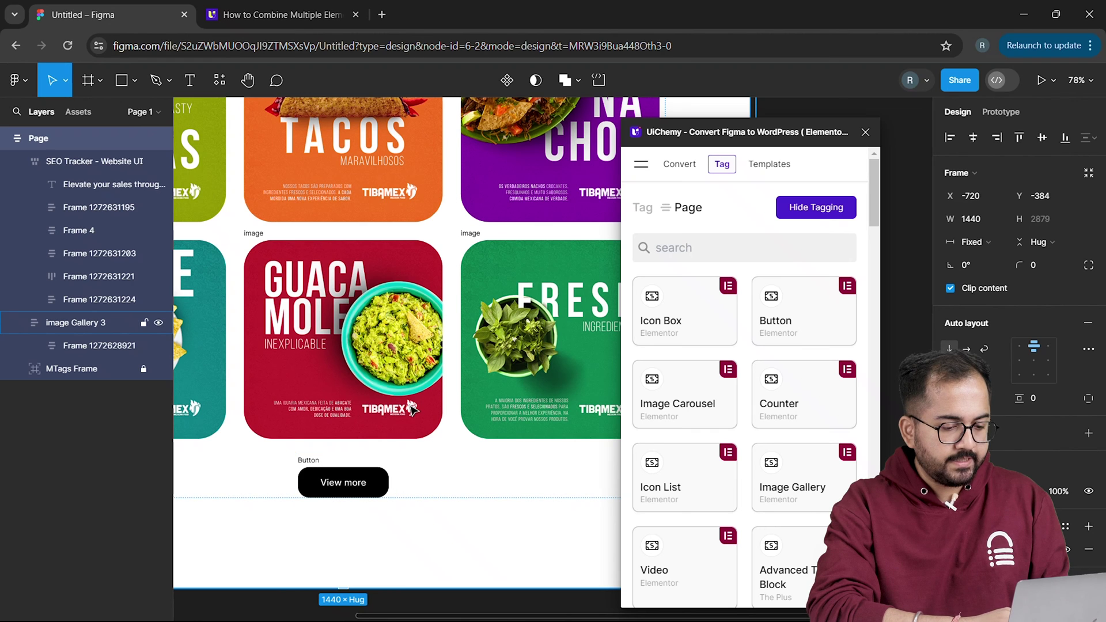
key("ctrl+minus")
In the Elementor conversion options, enable Use Figma's Exported Images and Download without images, and close the options.
left_click(680, 165)
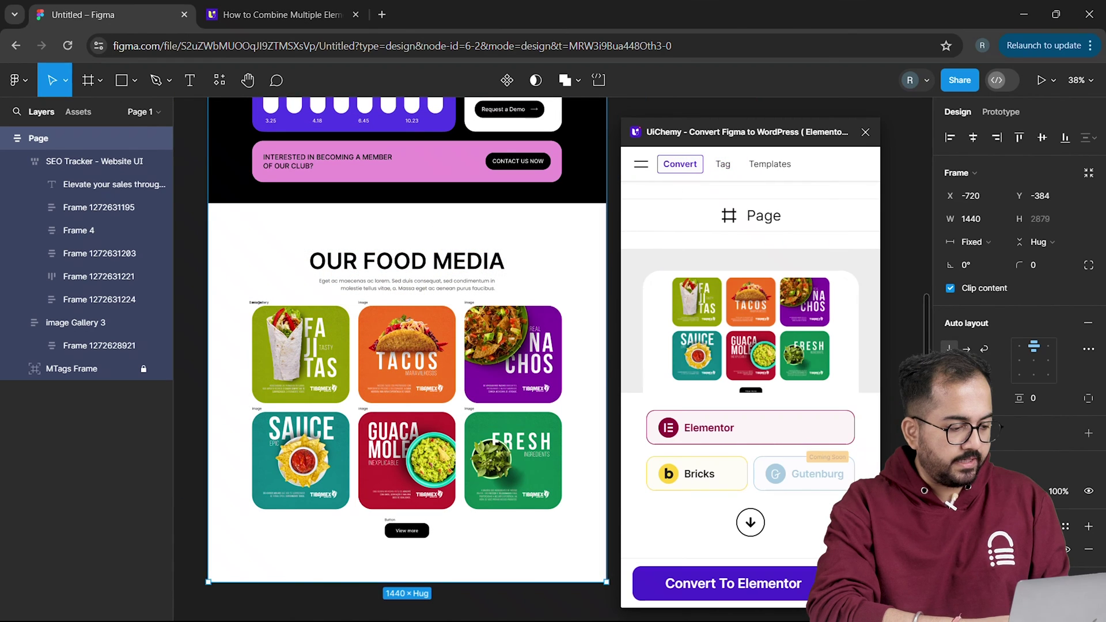
left_click(851, 582)
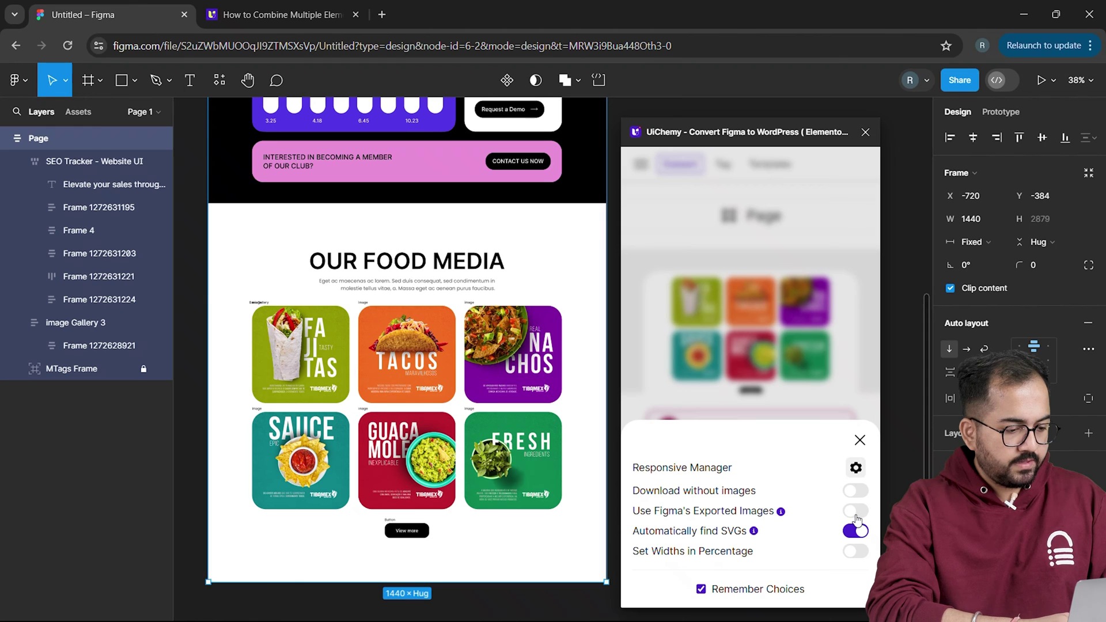
left_click(856, 512)
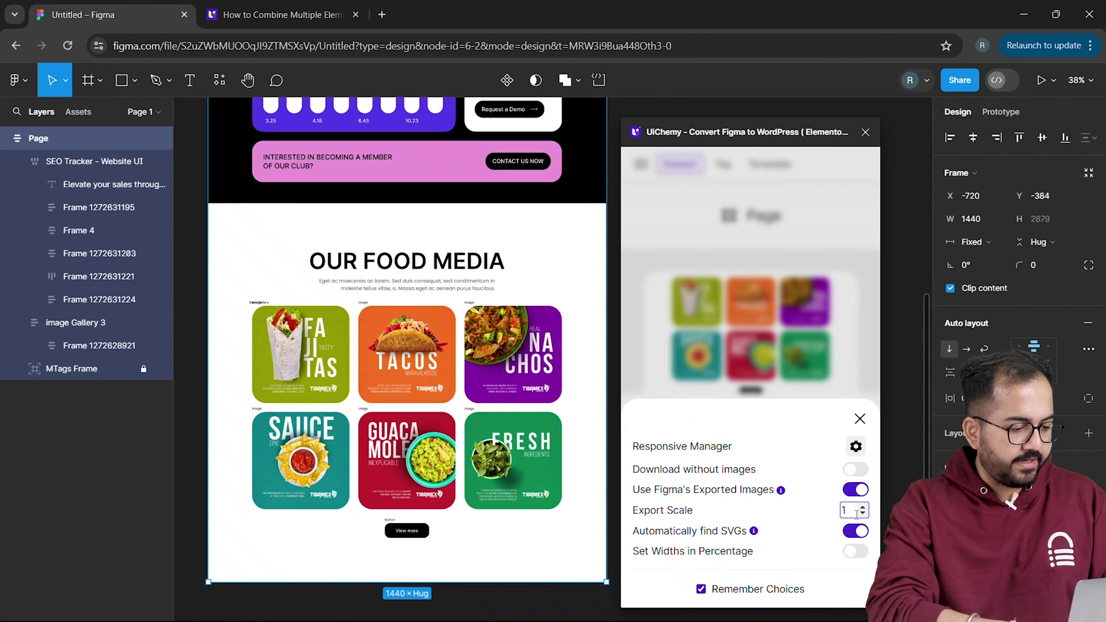
left_click(855, 472)
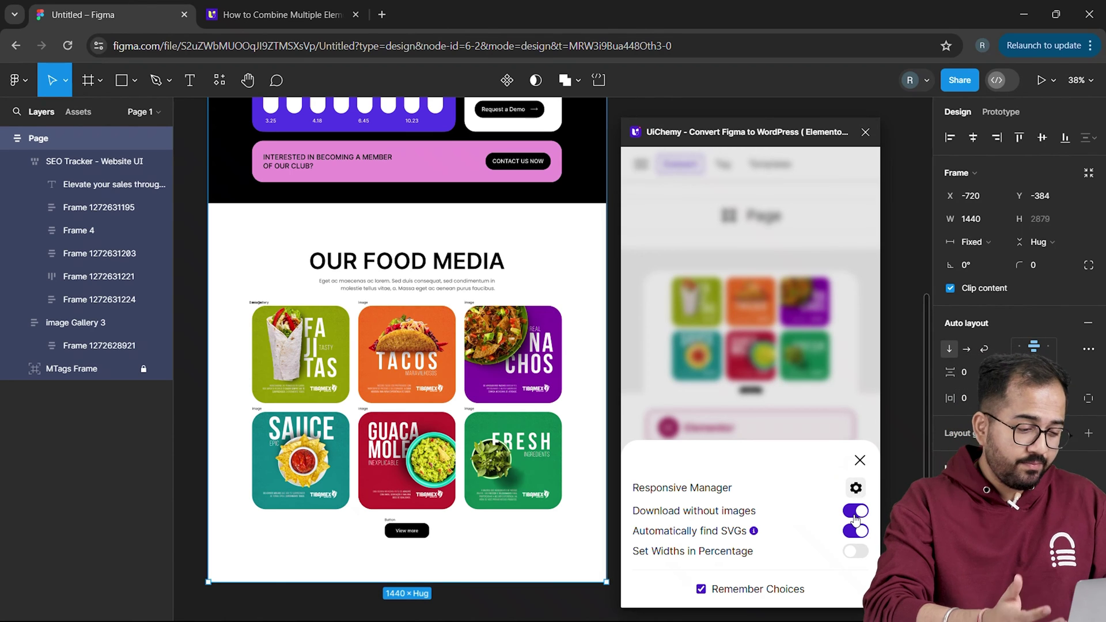
left_click(860, 461)
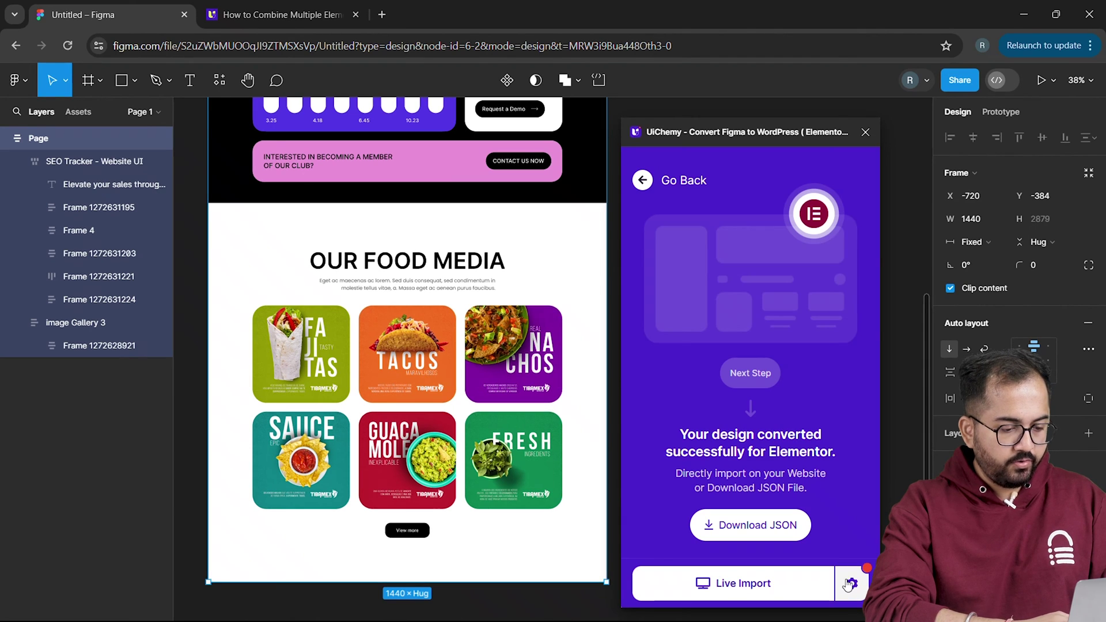
Open the Live Import connection settings in the UiChemy converter and the guide on how to get a token.
left_click(848, 585)
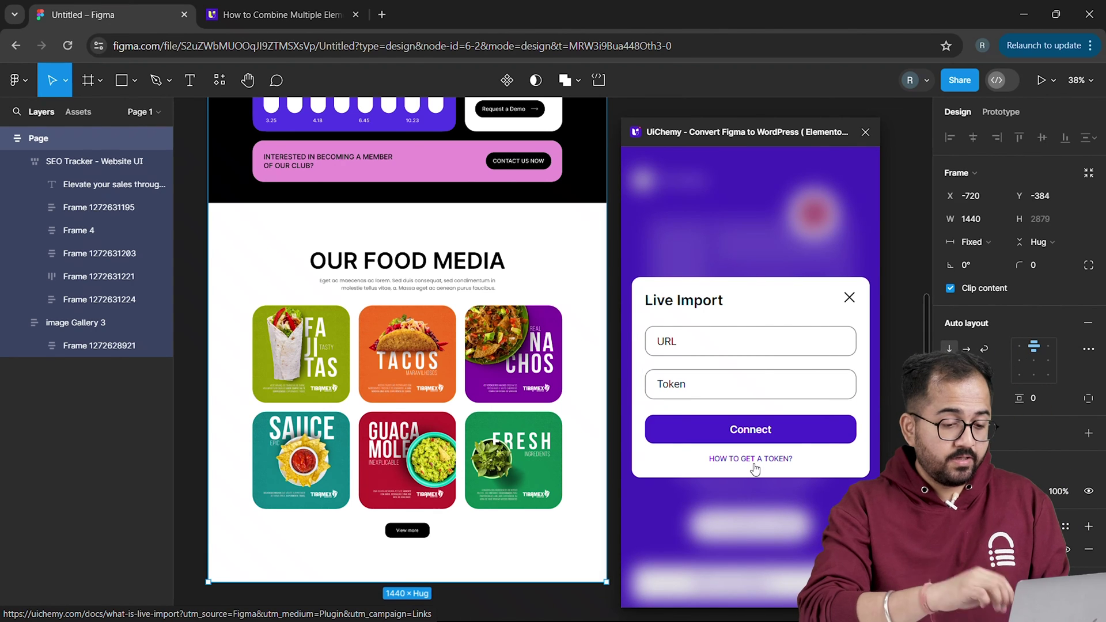
left_click(750, 459)
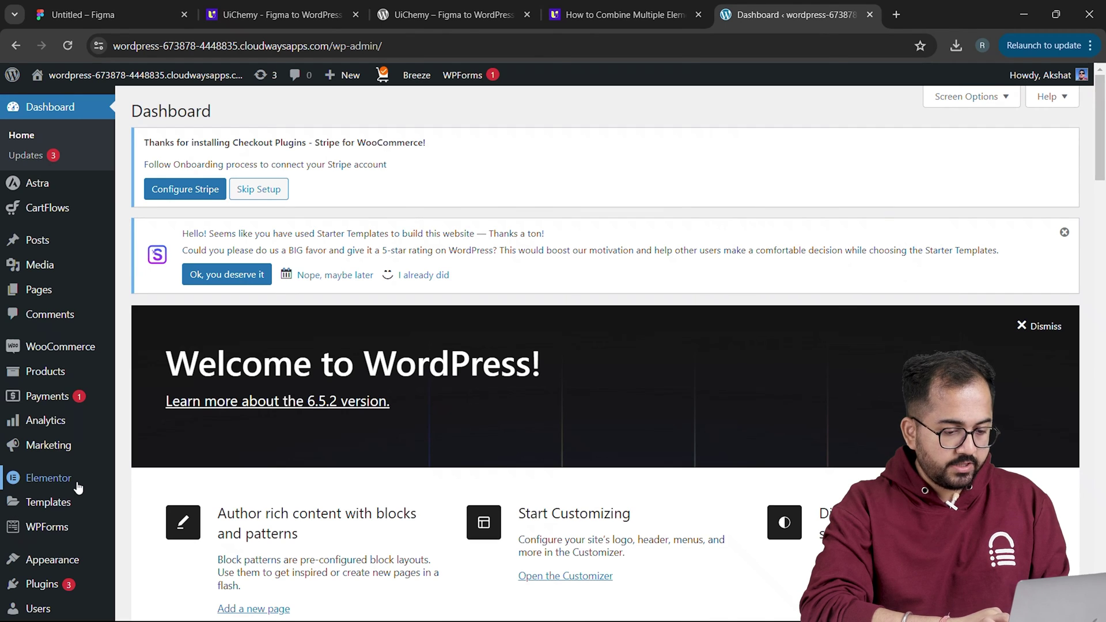
In the WordPress admin, upload the uichemy.1.2.2 zip file as a new plugin, then install and activate it.
scroll(77, 488, "down", 2)
mouse_move(69, 503)
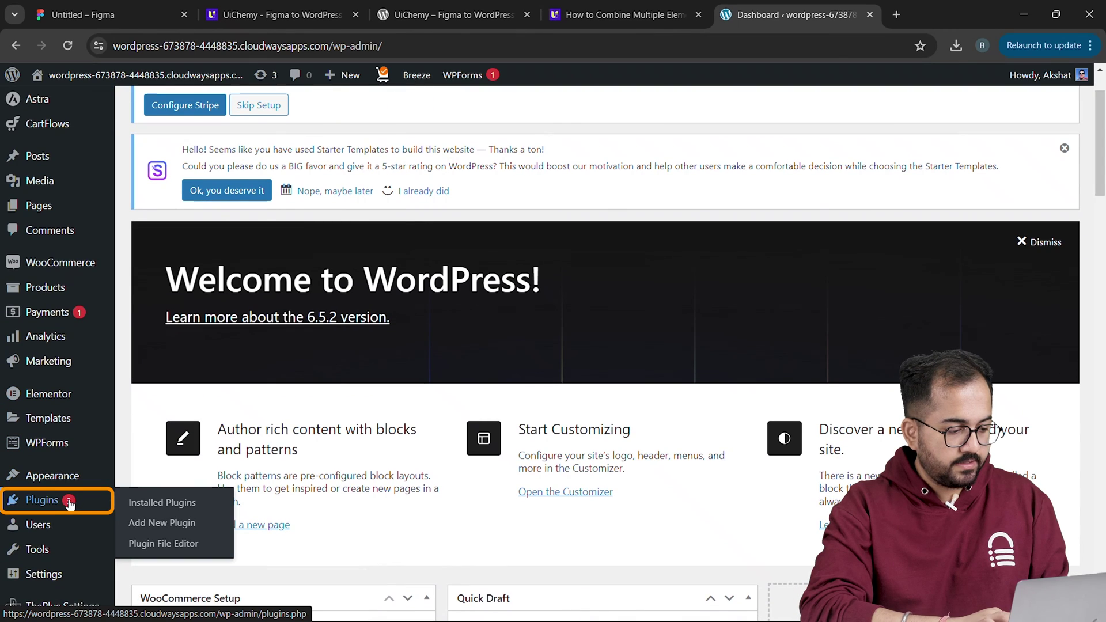
left_click(170, 525)
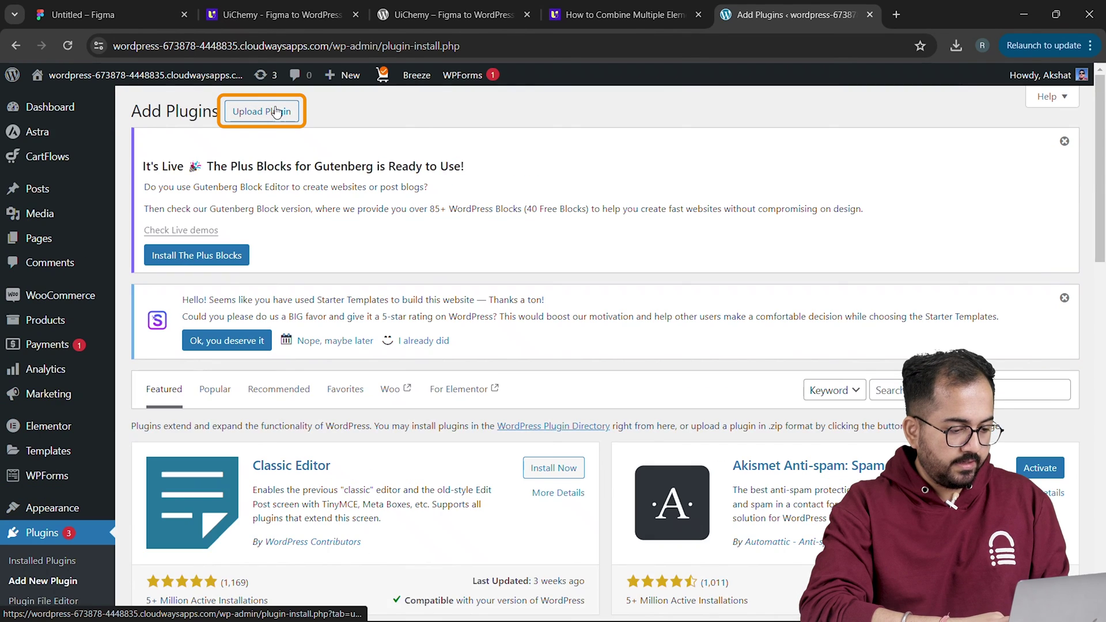
left_click(271, 112)
left_click(530, 488)
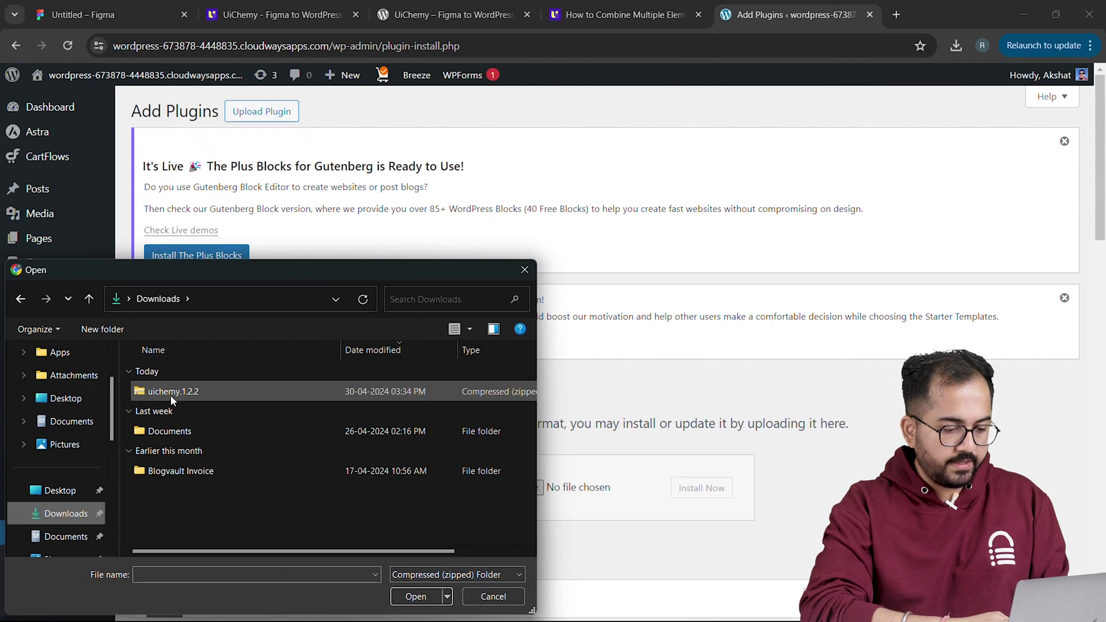
left_click(173, 392)
left_click(420, 594)
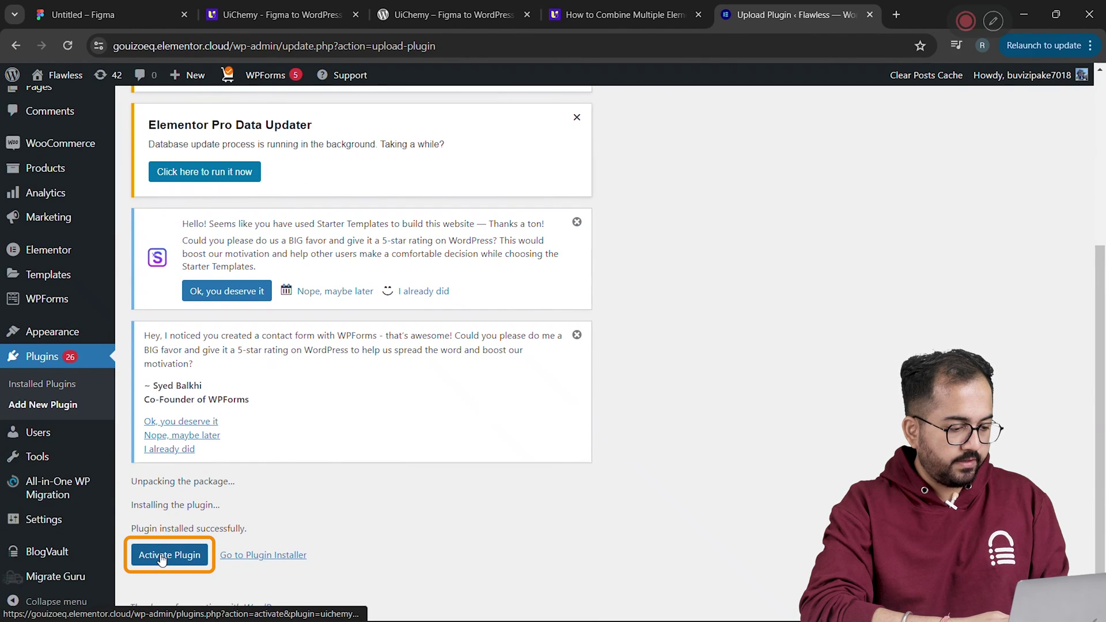
left_click(162, 556)
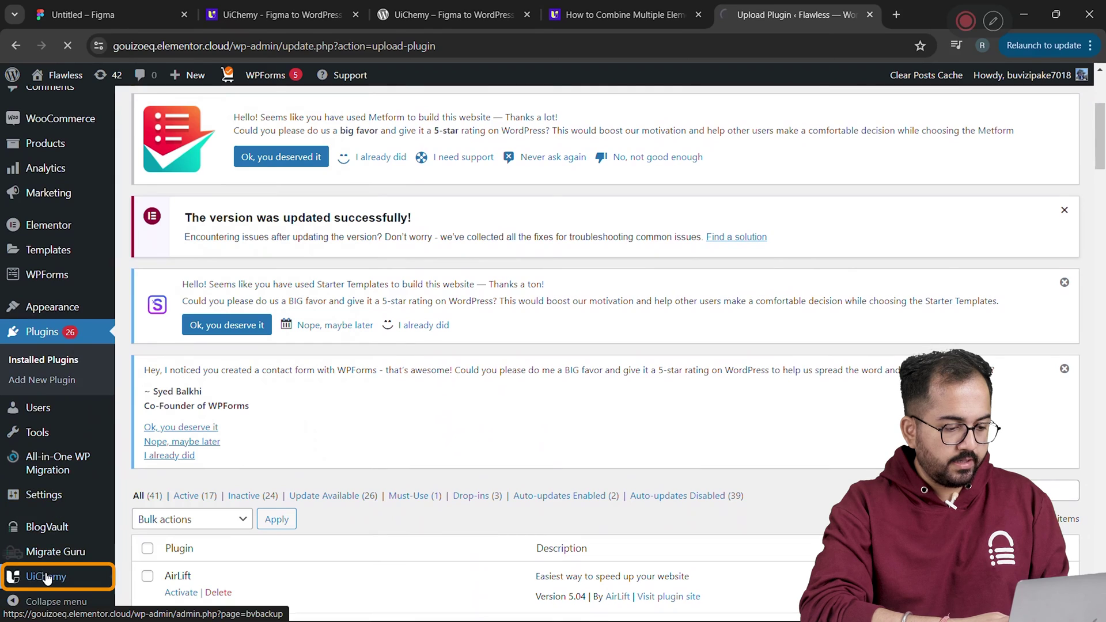
Copy the site URL from the UiChemy settings in WordPress and enter it as the Live Import URL in Figma.
mouse_move(68, 577)
left_click(140, 581)
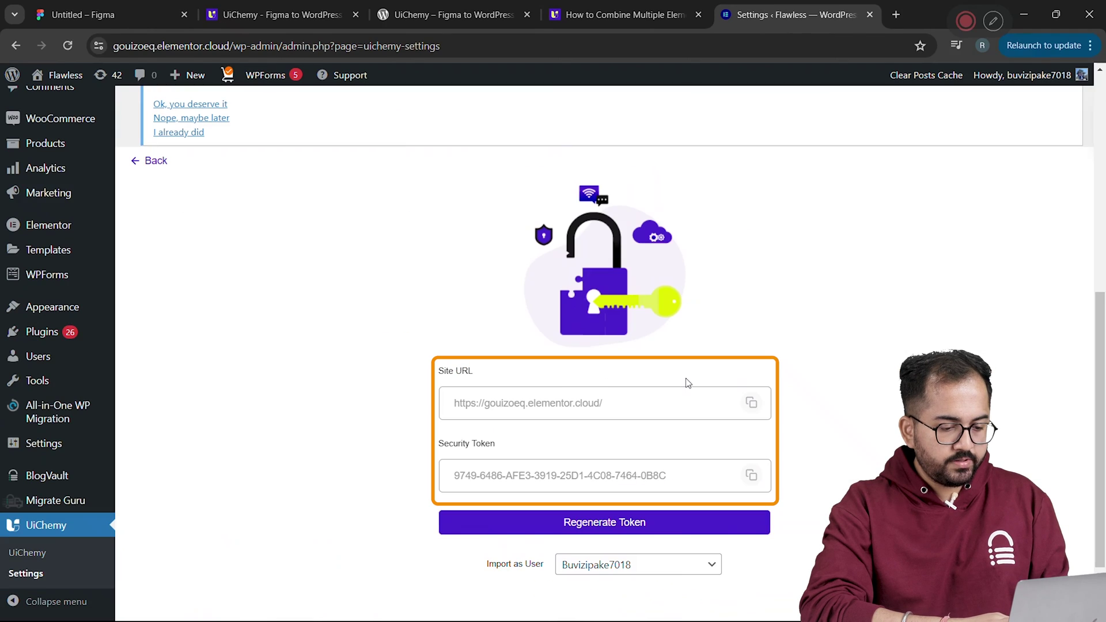
triple_click(589, 410)
left_click(751, 402)
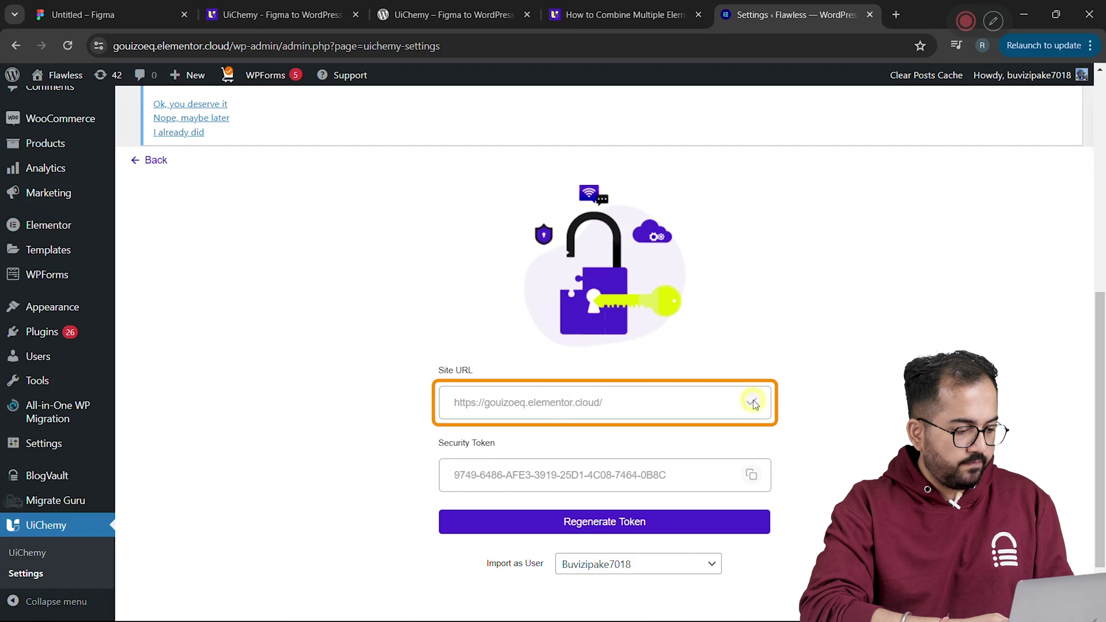
key("ctrl+1")
left_click(686, 344)
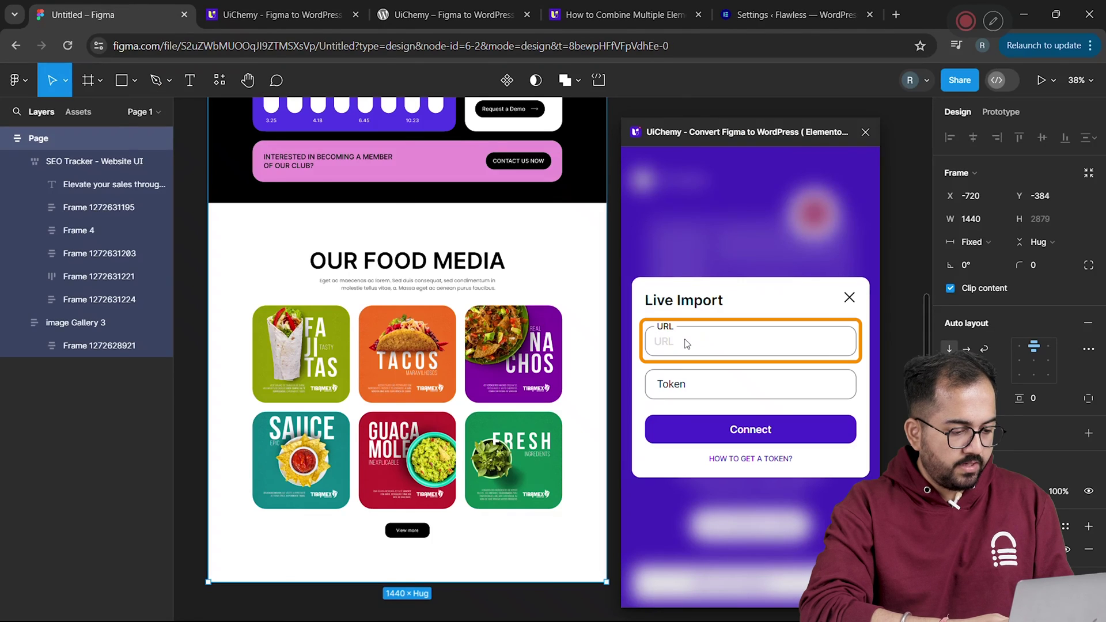
Copy the security token from the UiChemy settings in WordPress, paste it into Figma's Live Import token field, and connect the site.
left_click(777, 6)
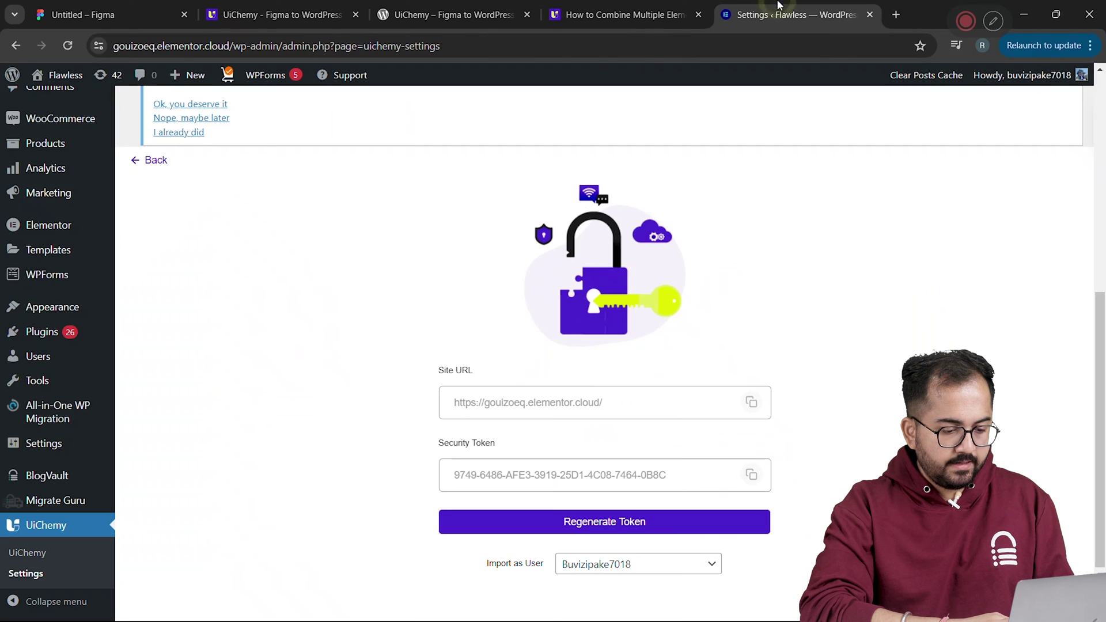
left_click(752, 478)
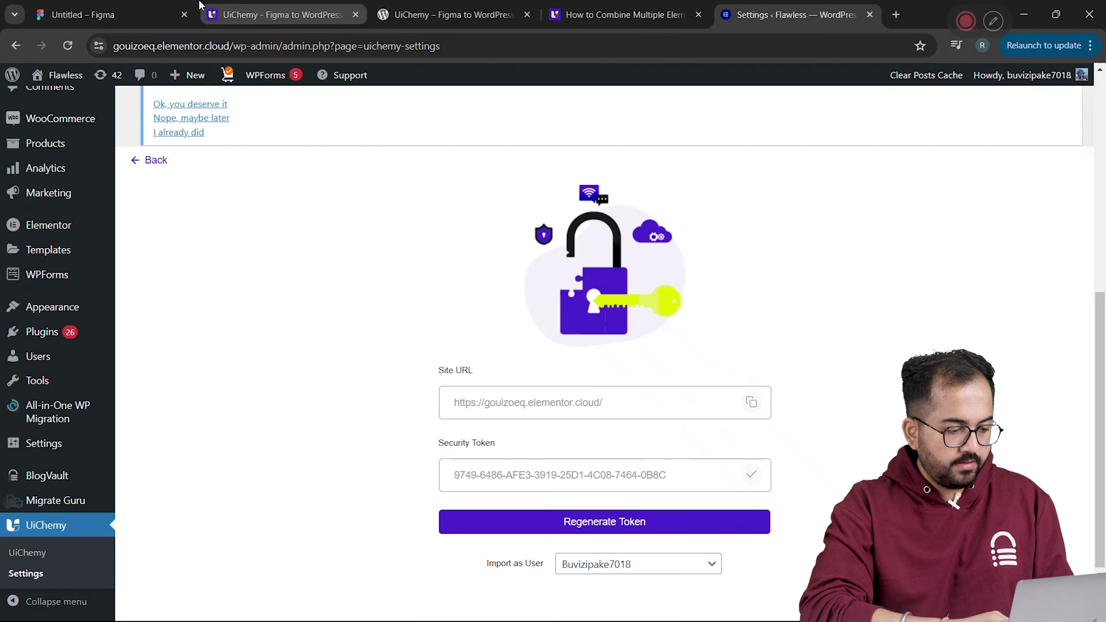
left_click(115, 14)
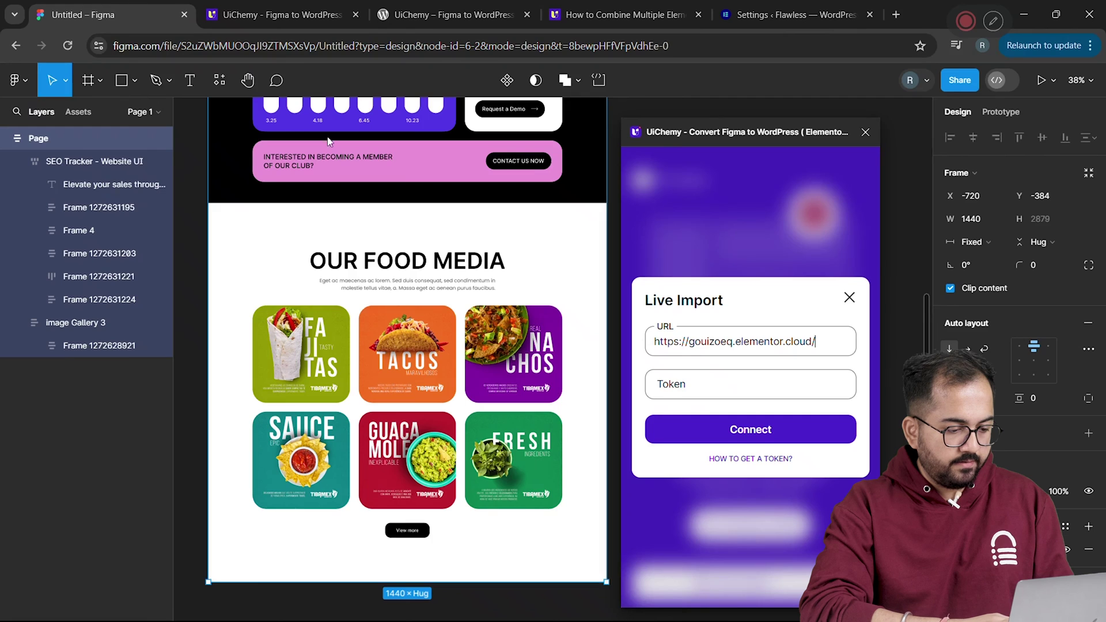
left_click(690, 388)
key("ctrl+v")
left_click(742, 429)
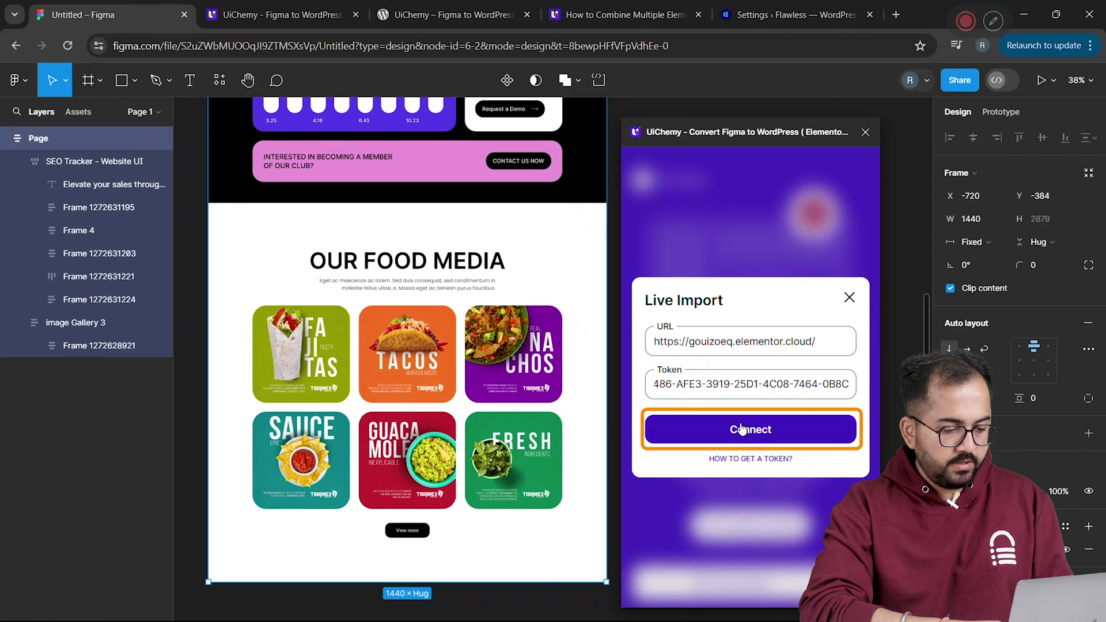
Live import the converted design into the WordPress site and review the imported page from the header to the food gallery.
left_click(750, 584)
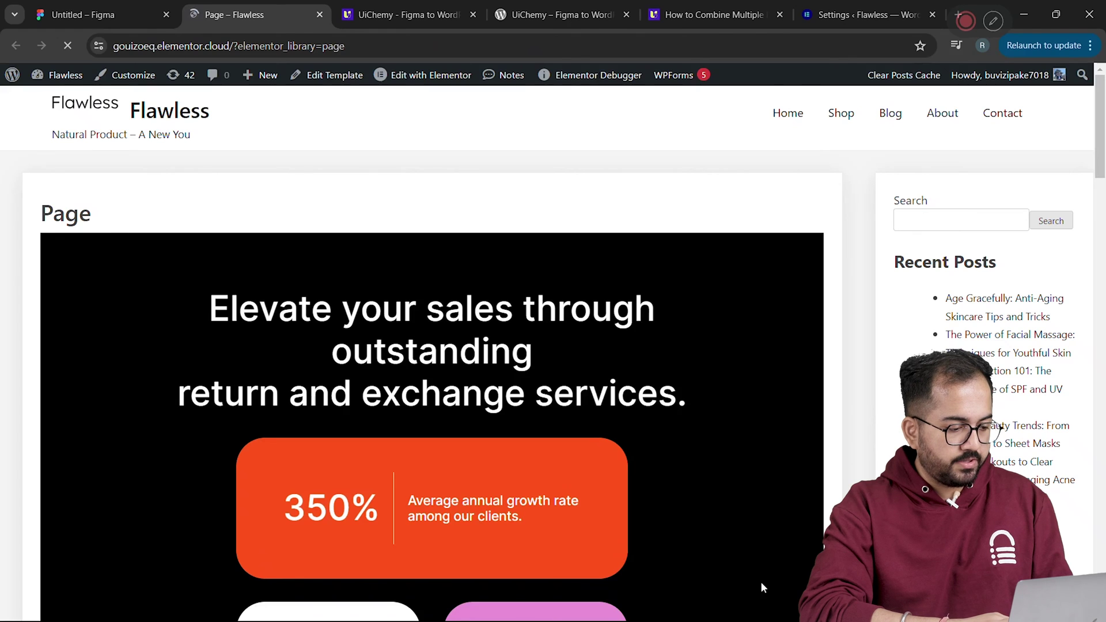
scroll(476, 120, "down", 15)
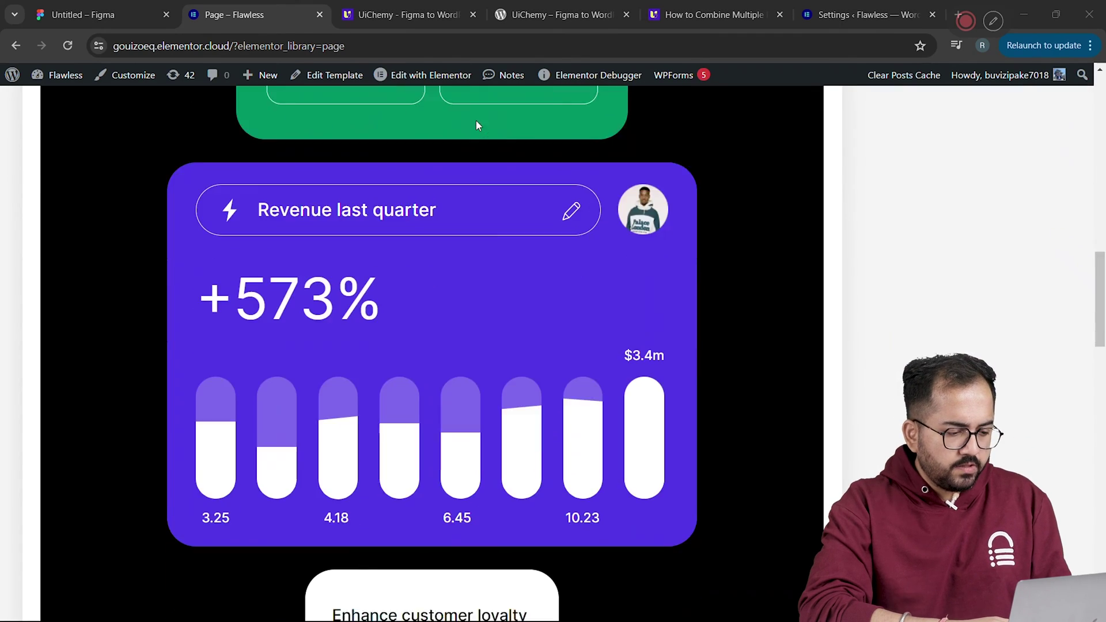
scroll(476, 120, "down", 20)
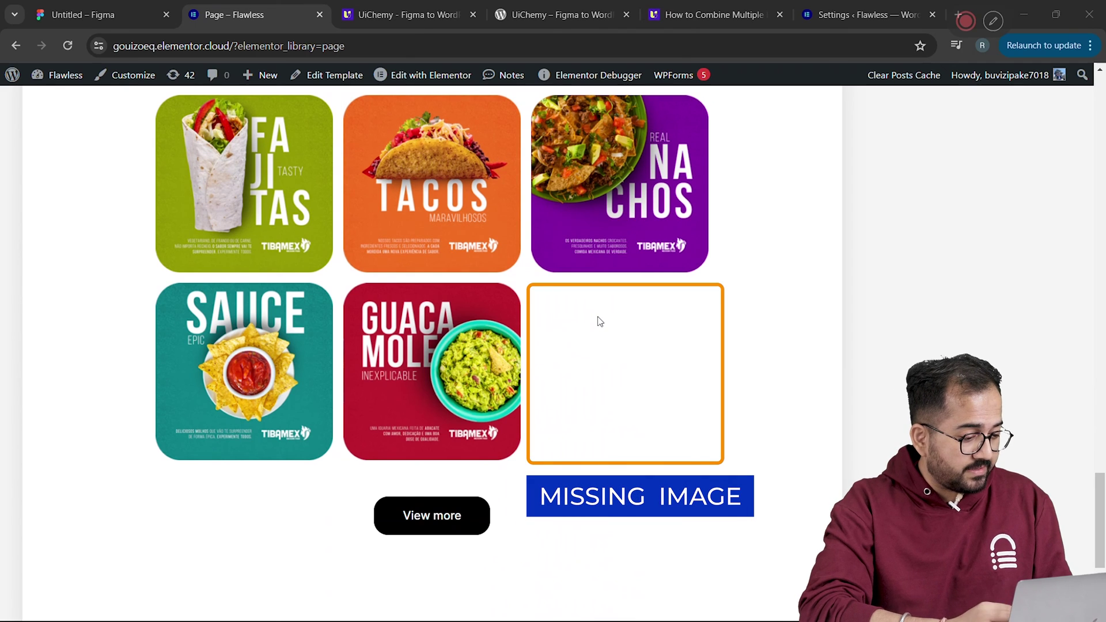
scroll(600, 321, "up", 20)
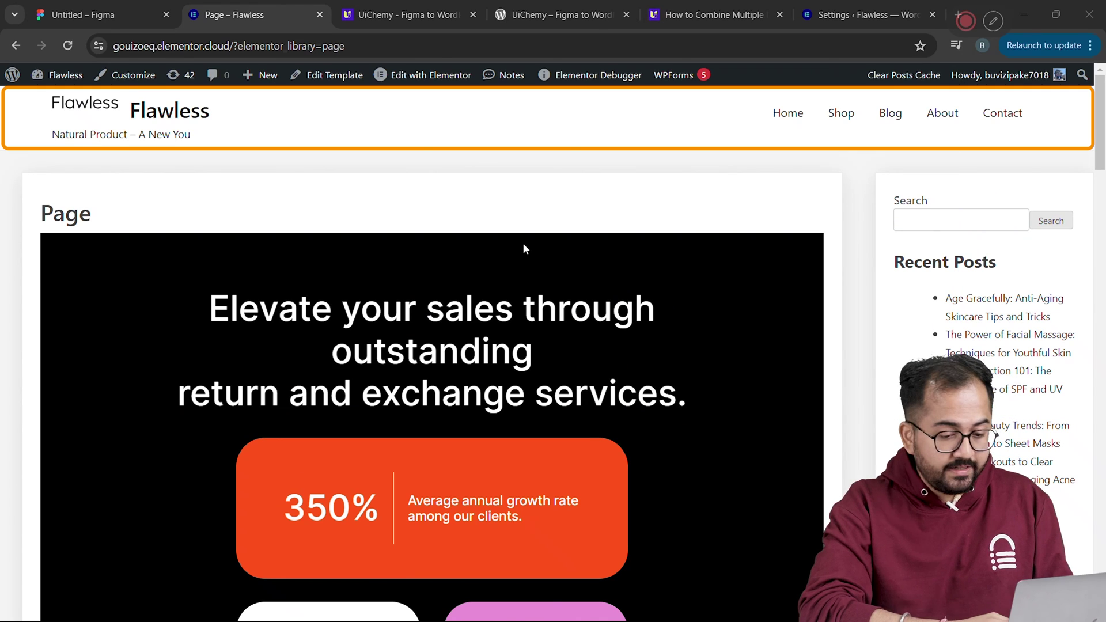
In Elementor's Site Settings, set the Default Page Layout to Elementor Canvas and update the site.
mouse_move(447, 84)
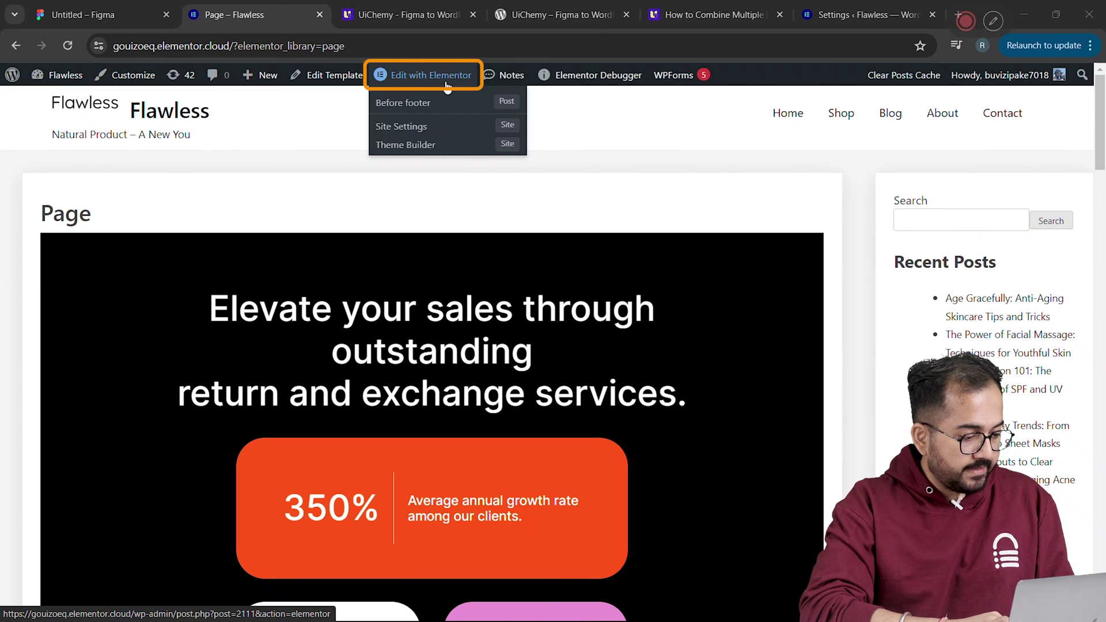
left_click(416, 128)
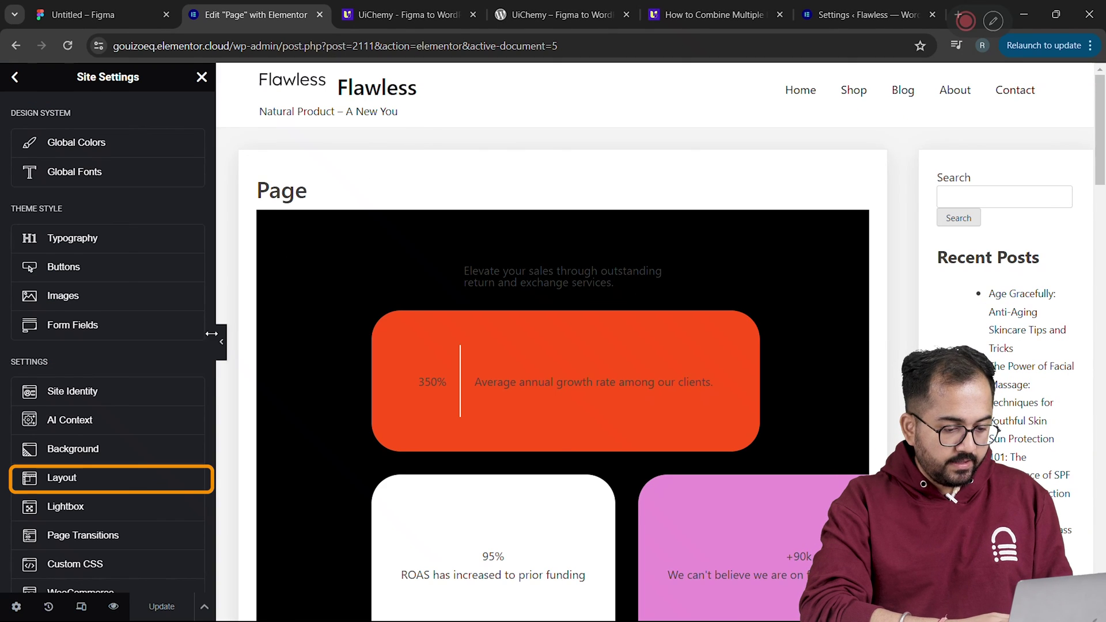
left_click(119, 481)
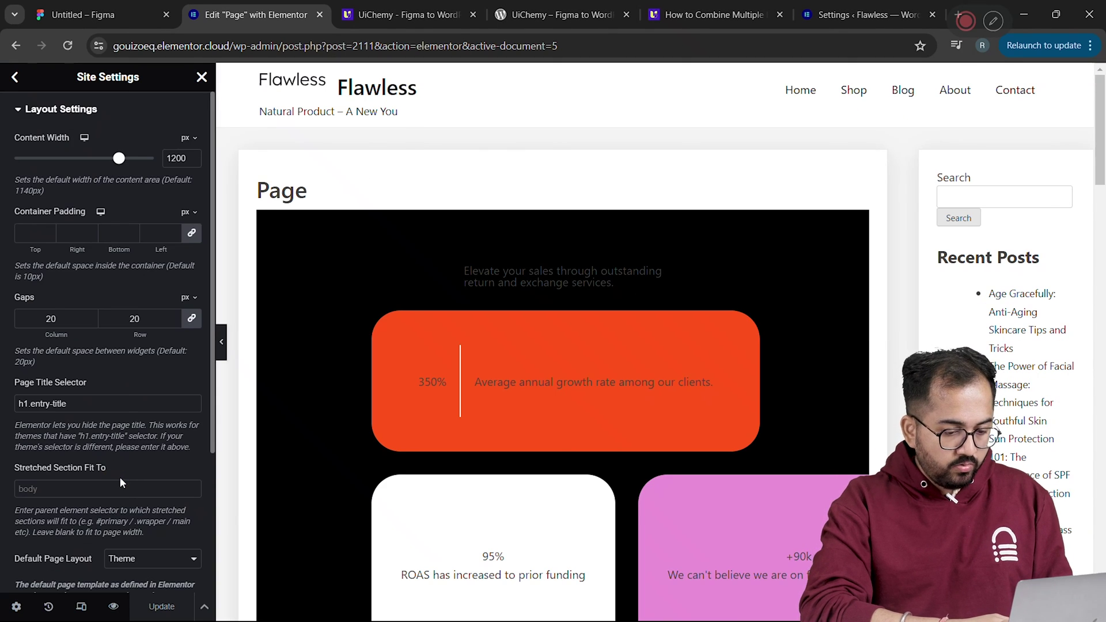
scroll(119, 476, "down", 3)
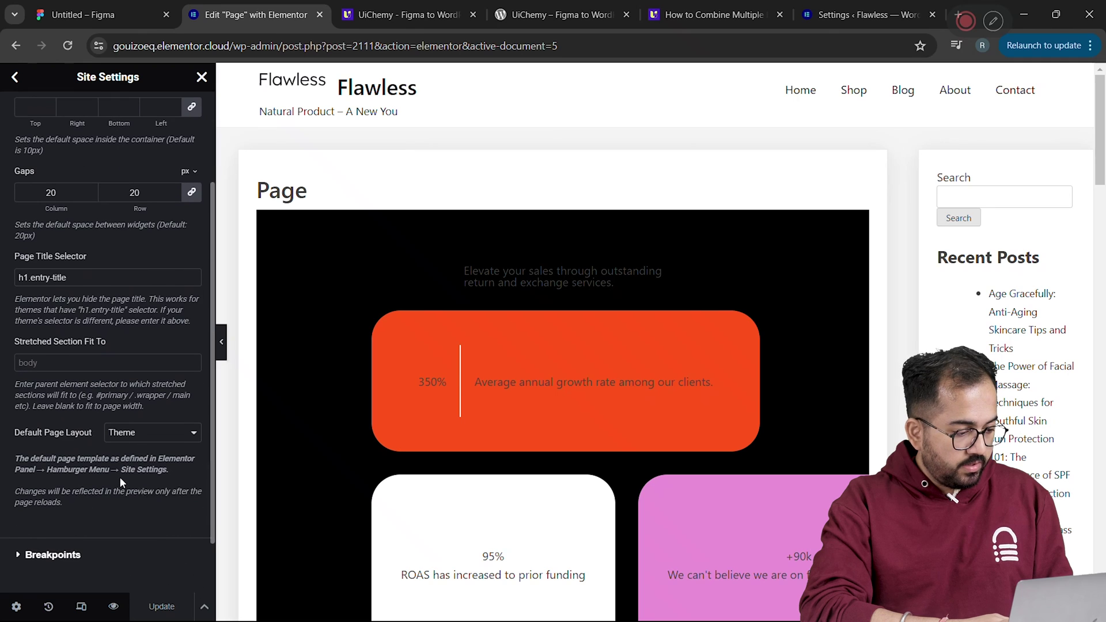
left_click(148, 427)
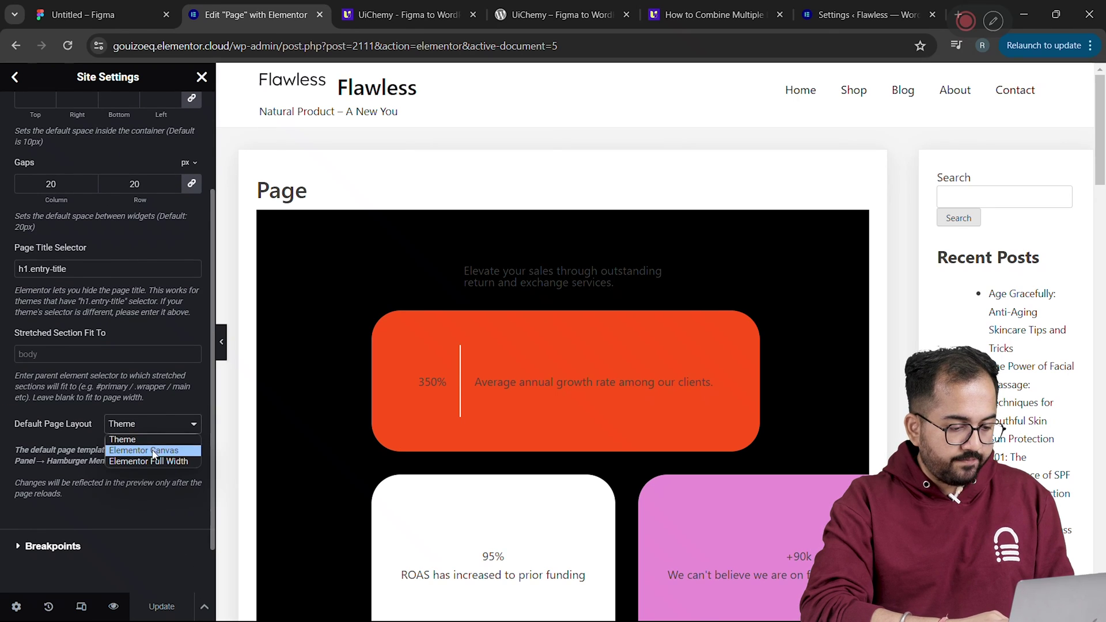
left_click(151, 450)
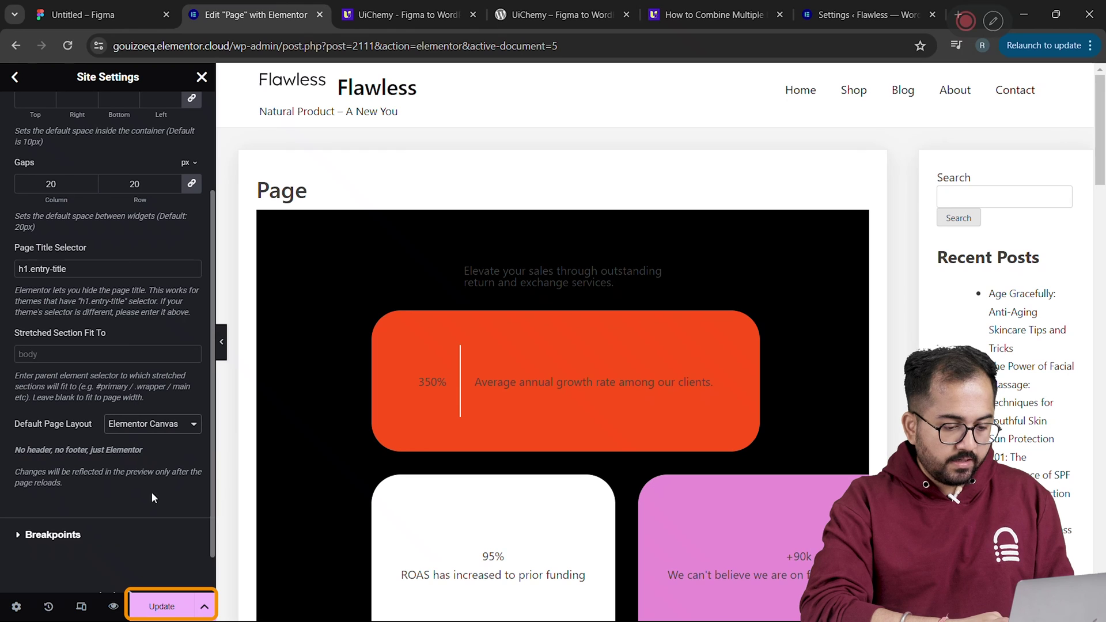
left_click(164, 606)
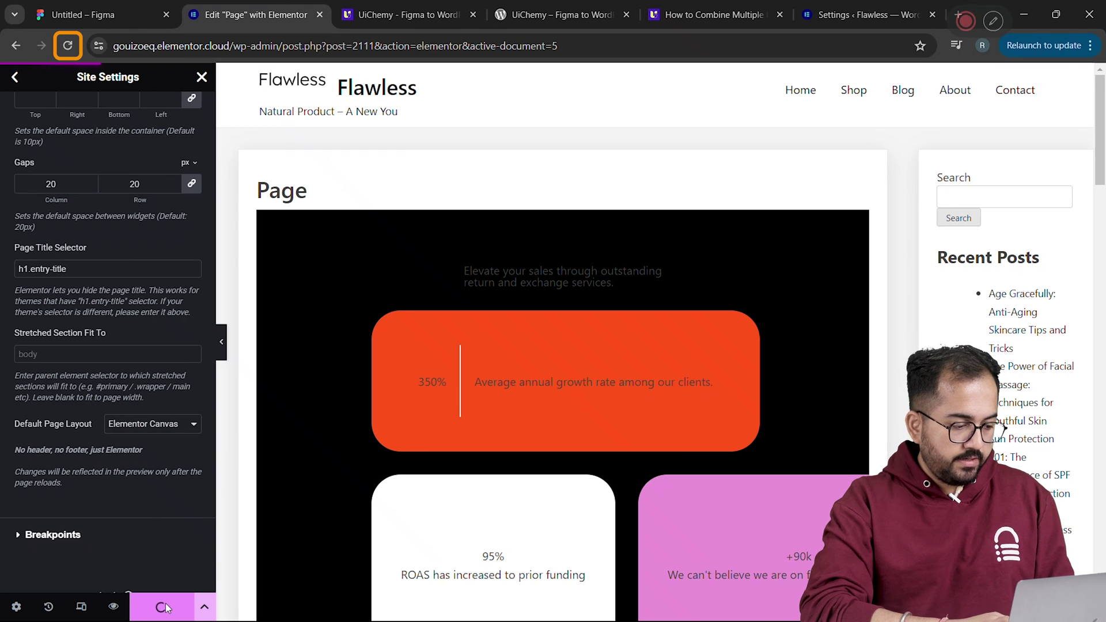
Preview the page with the canvas layout and check its sections down to the food gallery.
left_click(115, 605)
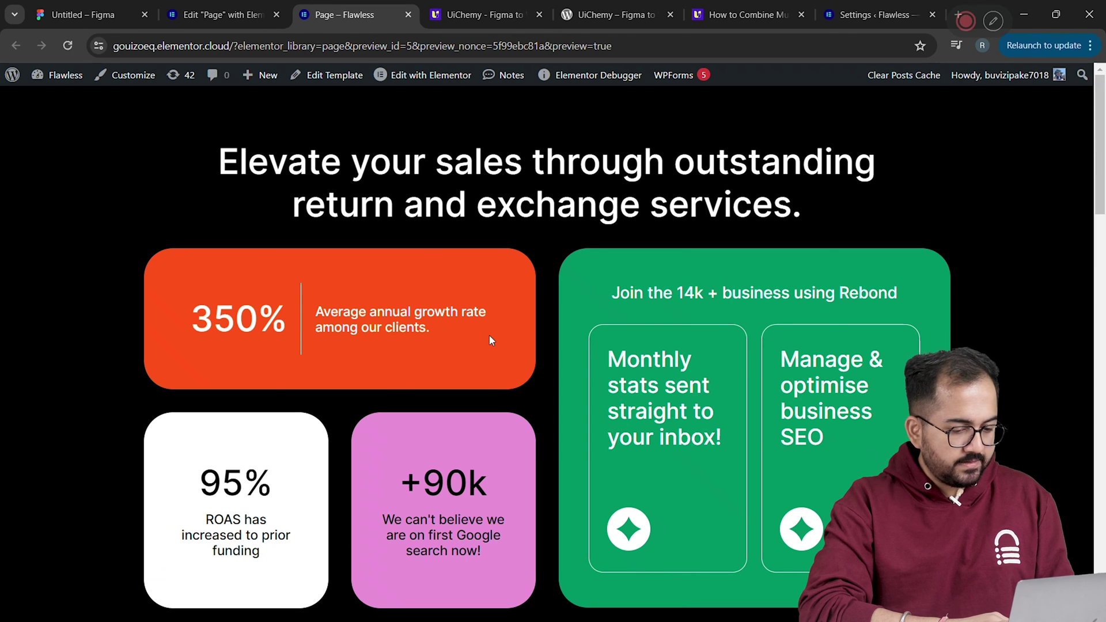
scroll(489, 338, "down", 12)
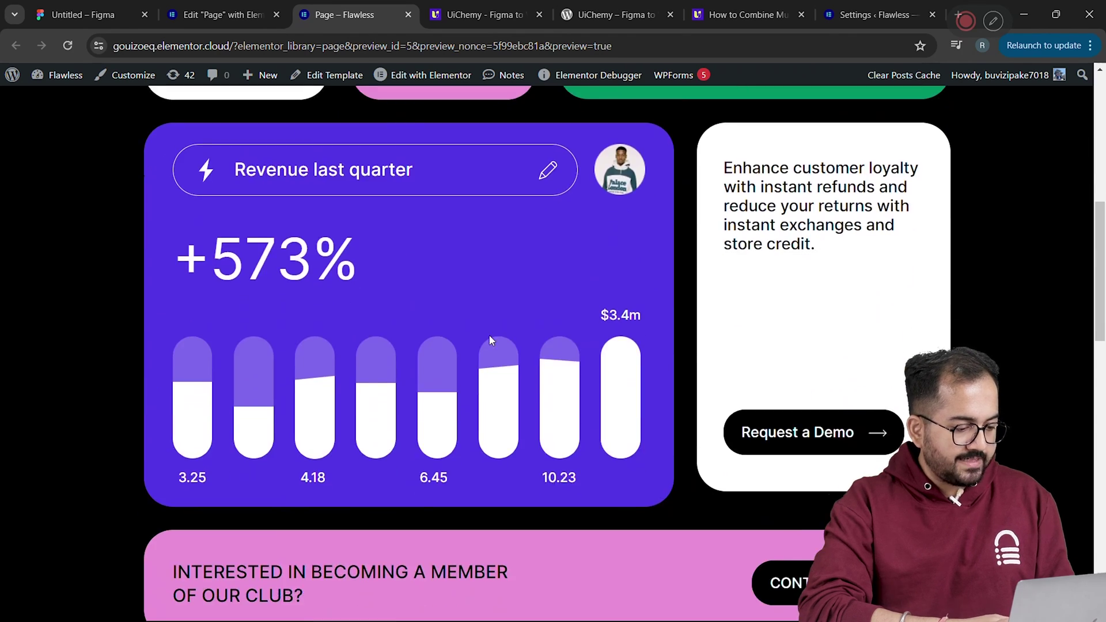
scroll(490, 340, "down", 10)
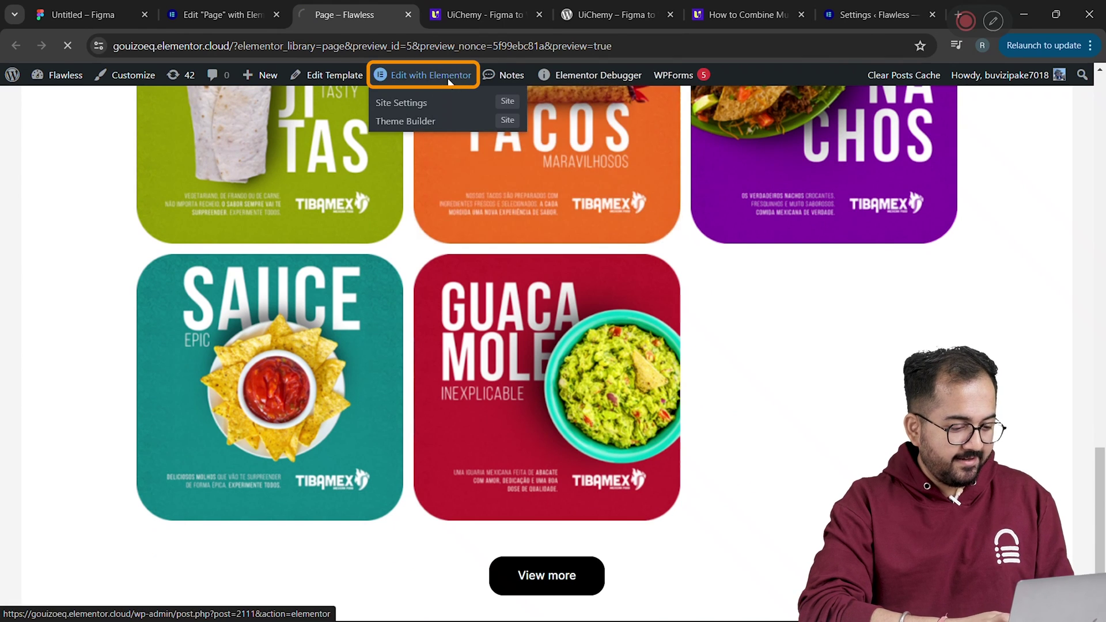
Edit the page with Elementor, add the green FRESH image to the Gallery widget in image Gallery 3, and update the page.
left_click(456, 75)
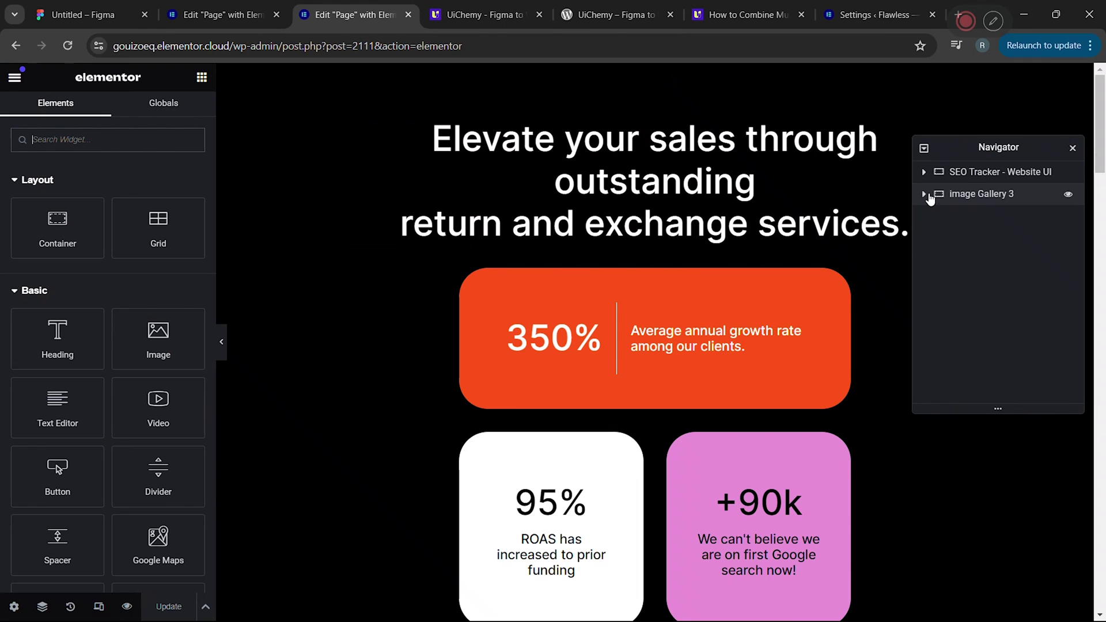
left_click(925, 195)
left_click(982, 261)
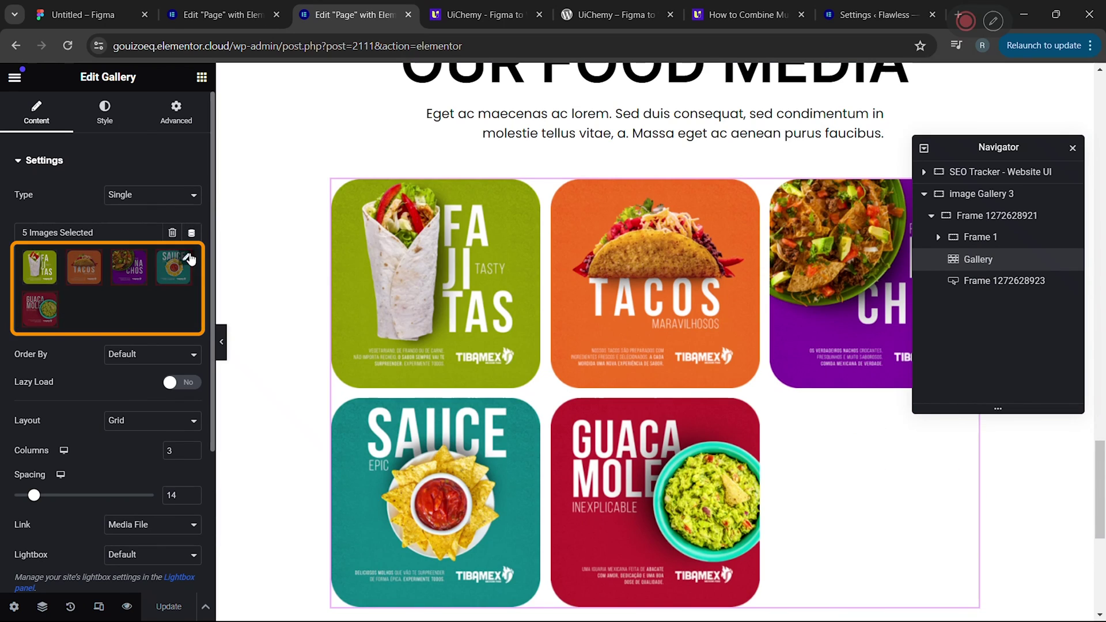
left_click(187, 254)
left_click(234, 250)
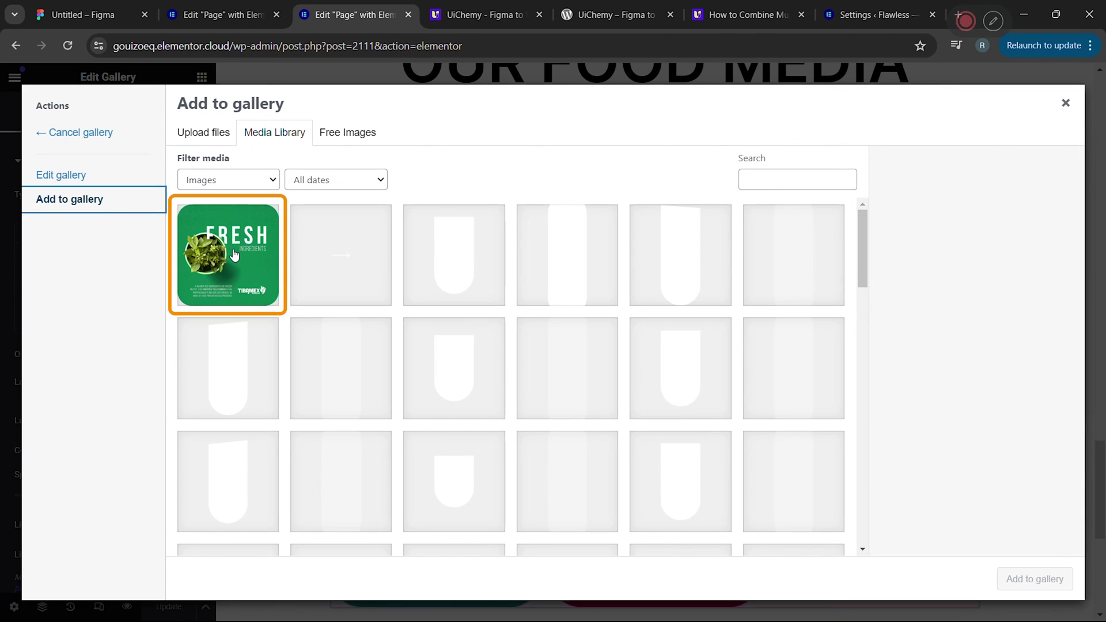
left_click(1041, 576)
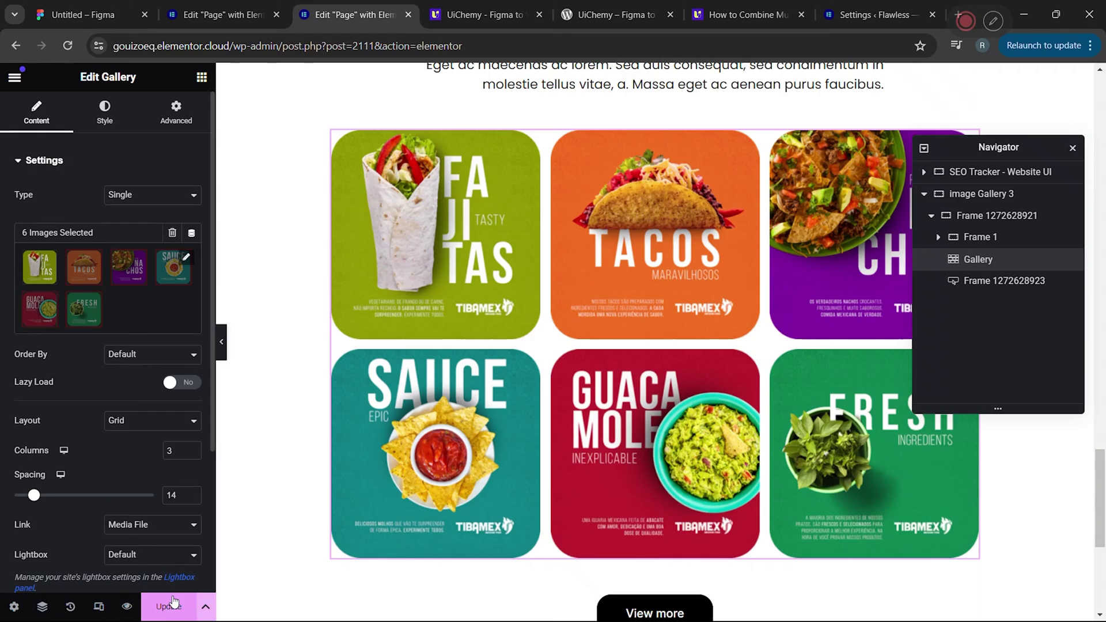
left_click(173, 601)
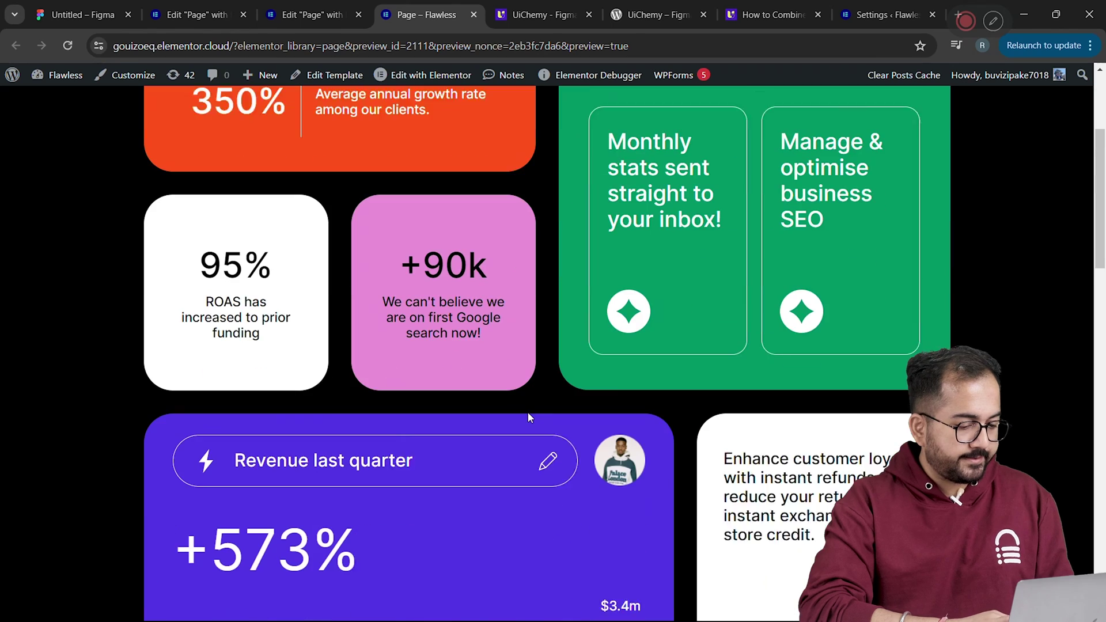
Look through the updated page's preview to check the sales cards, club banner and all food gallery images.
scroll(528, 416, "down", 2)
scroll(528, 413, "down", 15)
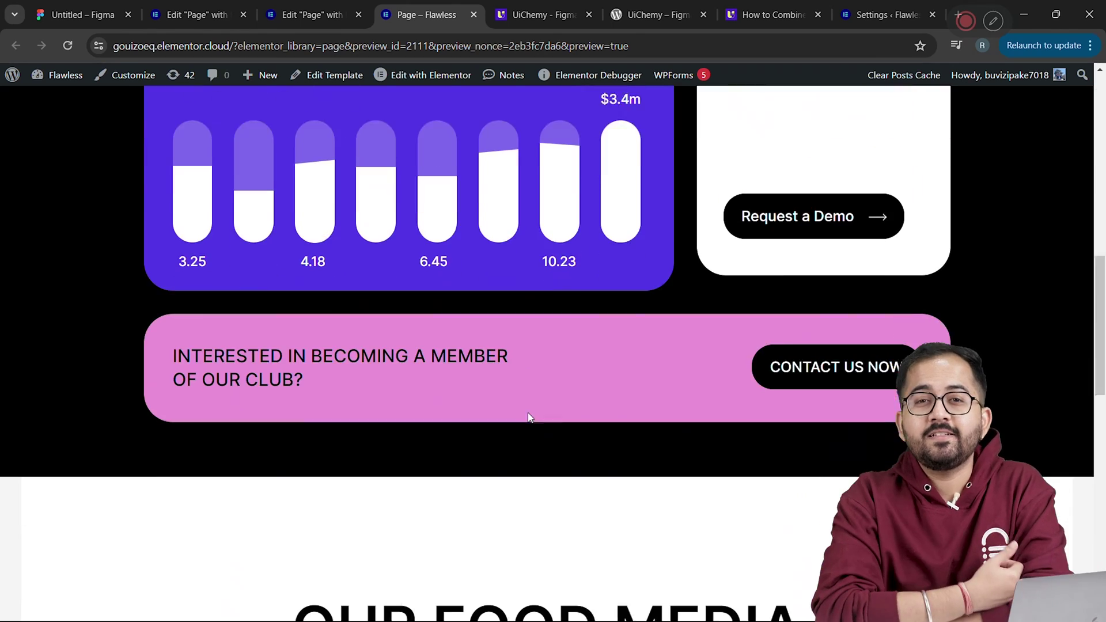
scroll(529, 416, "down", 2)
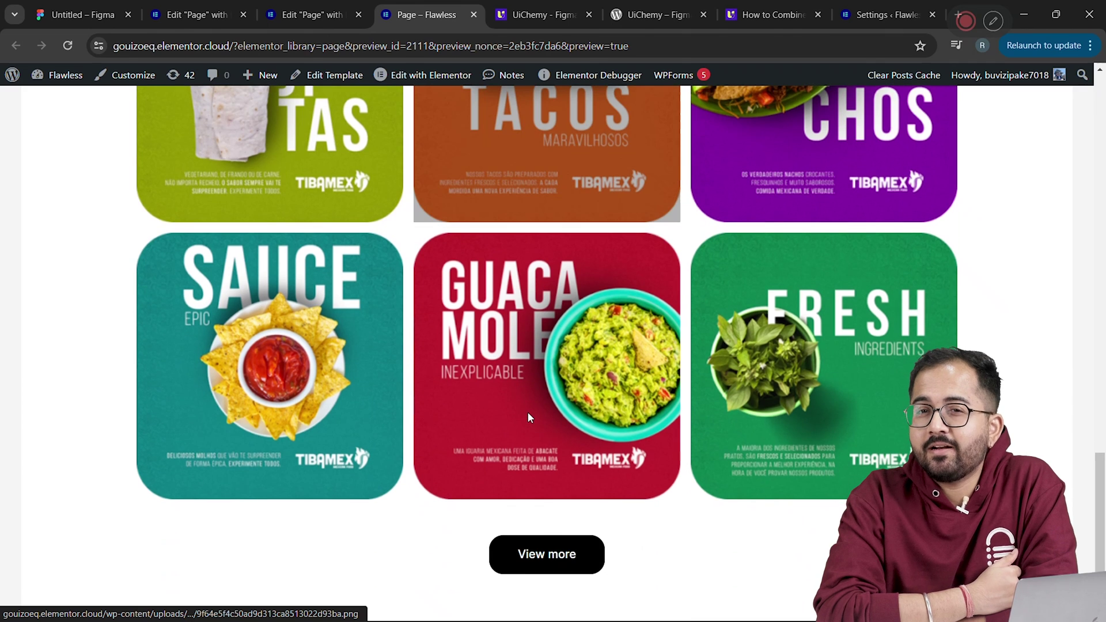